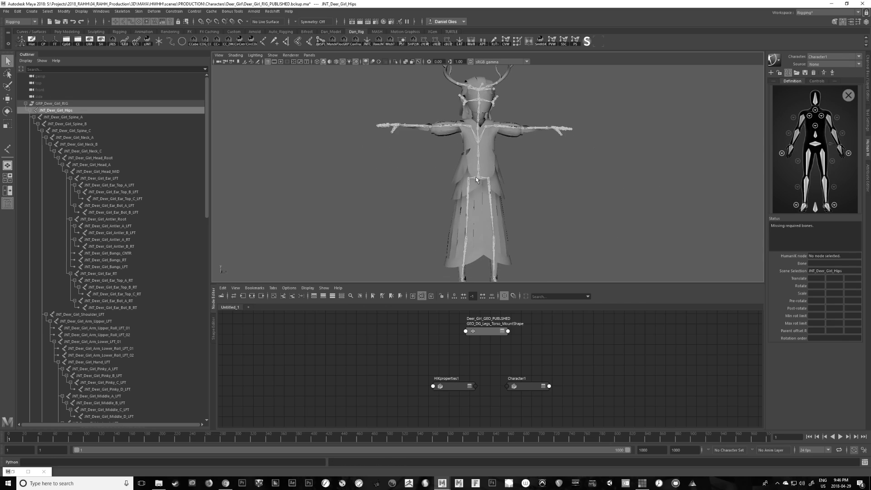
Assign the deer girl's joints from the hips up the spine to JNT_Deer_Girl_Neck_A to their matching HumanIK slots
left_click(467, 177)
key("Down")
key("Down")
key("Down")
key("Down")
key("Down")
key("Down")
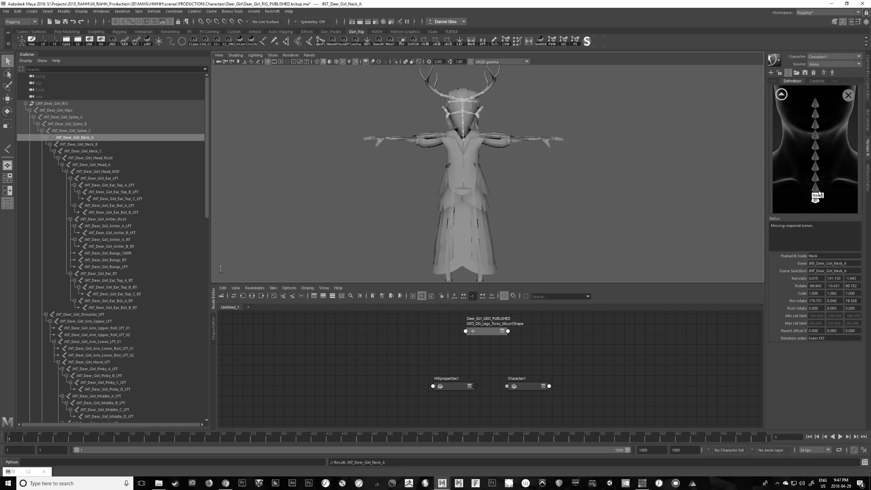
Return to the full-body HumanIK definition and assign JNT_Deer_Girl_Head_Root to the Head slot
left_click_drag(590, 257, 603, 245, "alt")
left_click(848, 95)
double_click(815, 100)
Assign JNT_Deer_Girl_Shoulder_LFT, the left upper arm joint and its roll joints to the character's left arm slots
right_click_drag(567, 218, 614, 218, "alt")
left_click(492, 173)
left_click_drag(615, 218, 601, 215, "alt")
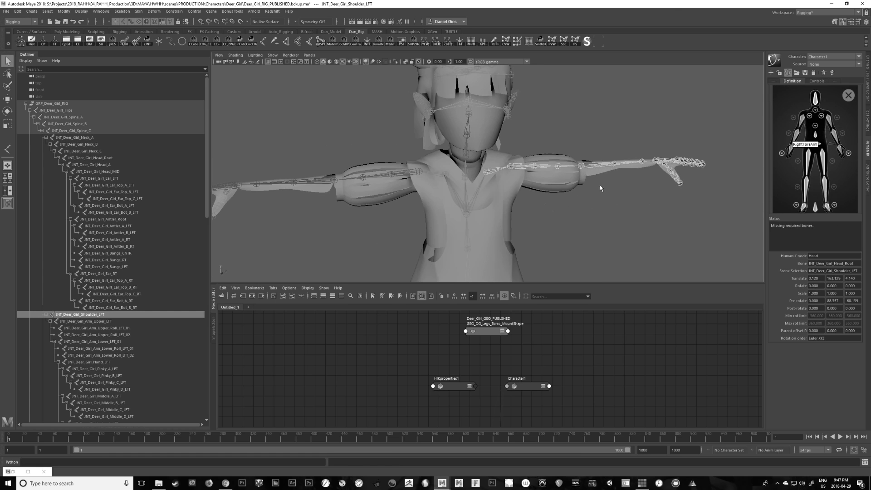
left_click(827, 119)
key("Down")
key("Down")
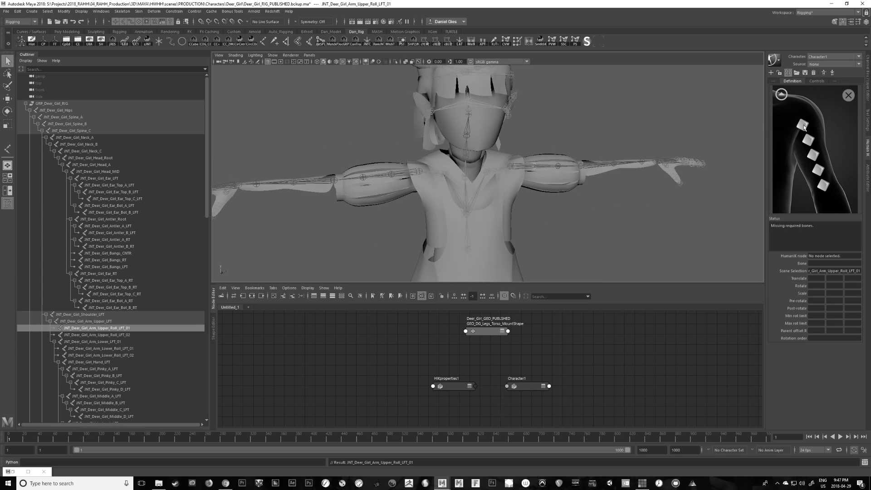
key("Down")
key("Down")
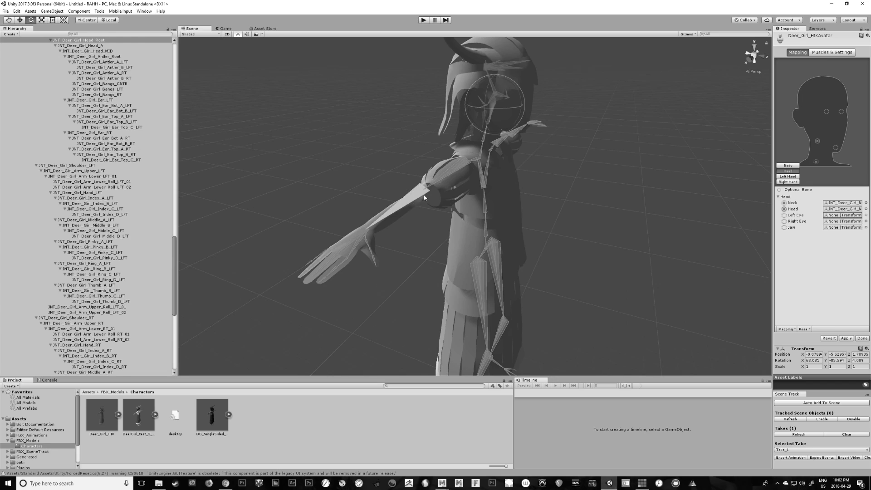
In Unity's avatar configuration, rotate the deer girl's lowered arm up toward the T-pose and select the neck joint
left_click(424, 195)
left_click_drag(407, 200, 372, 173)
left_click(467, 156)
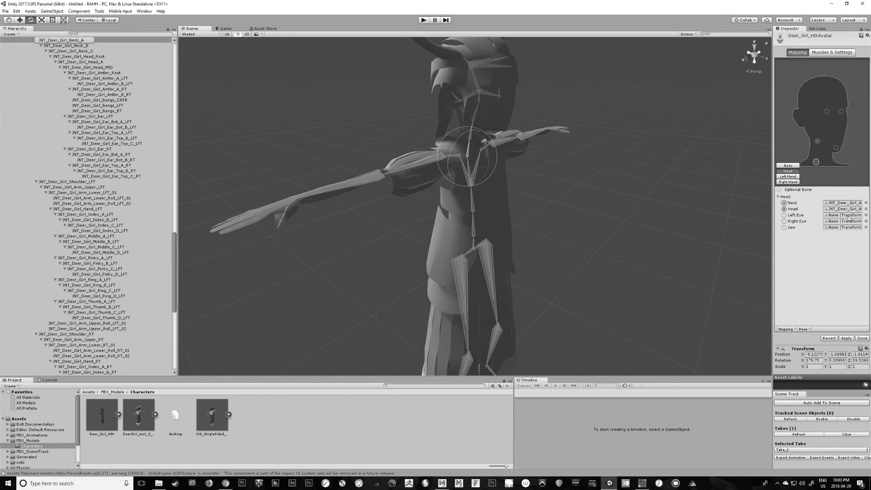
Search the scene transforms for "head" and assign a joint to the avatar's Head bone
left_click_drag(603, 159, 514, 132, "alt")
left_click(817, 141)
left_click(865, 209)
type("head")
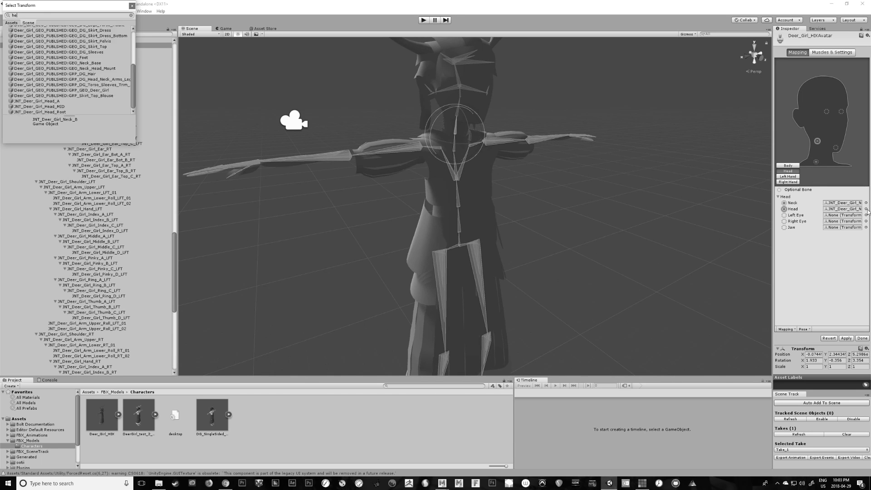
double_click(38, 68)
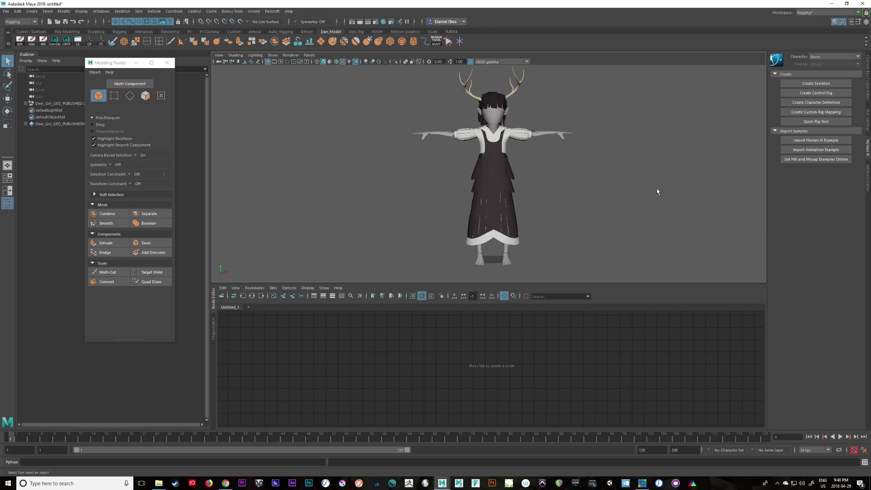
In Maya, create a default HumanIK skeleton on the deer girl model
left_click(817, 83)
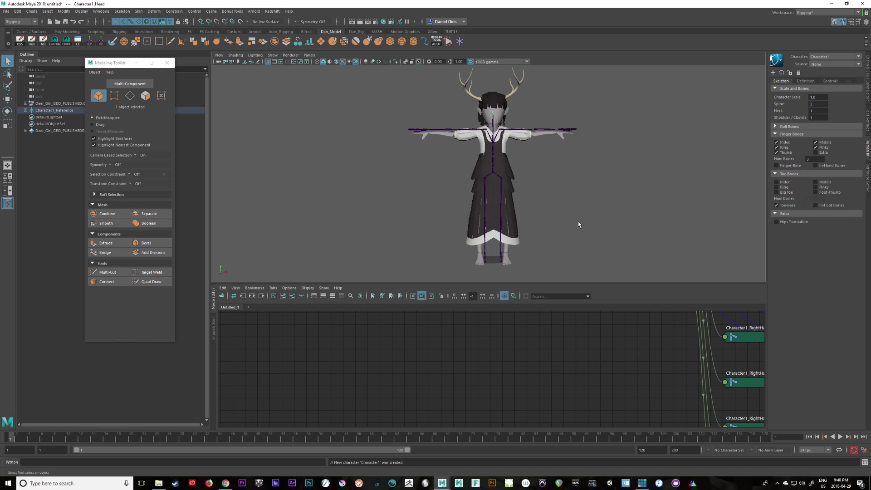
left_click_drag(578, 223, 539, 229, "alt")
right_click_drag(539, 229, 635, 228, "alt")
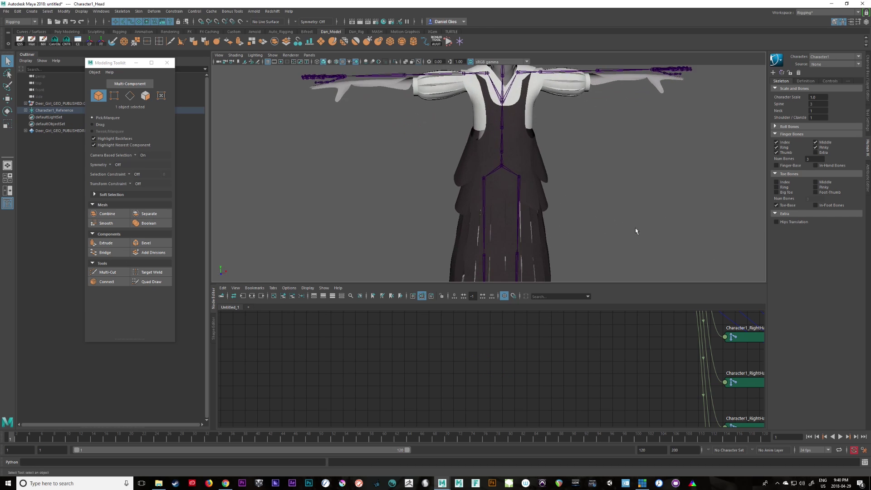
middle_click_drag(589, 196, 568, 247, "alt")
Move a joint of the generated skeleton slightly to fit the body and activate rotation on the left thumb joint
left_click(588, 123)
key("w")
left_click_drag(498, 72, 496, 80)
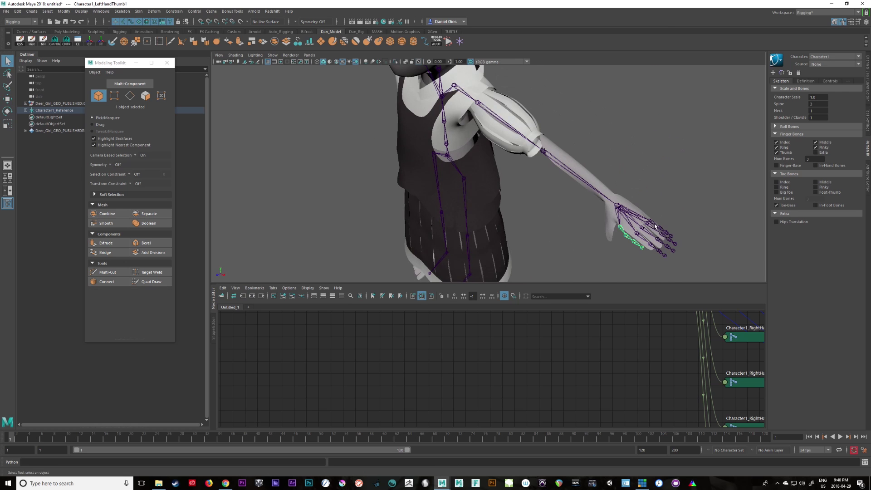
key("e")
left_click_drag(666, 256, 608, 229, "alt")
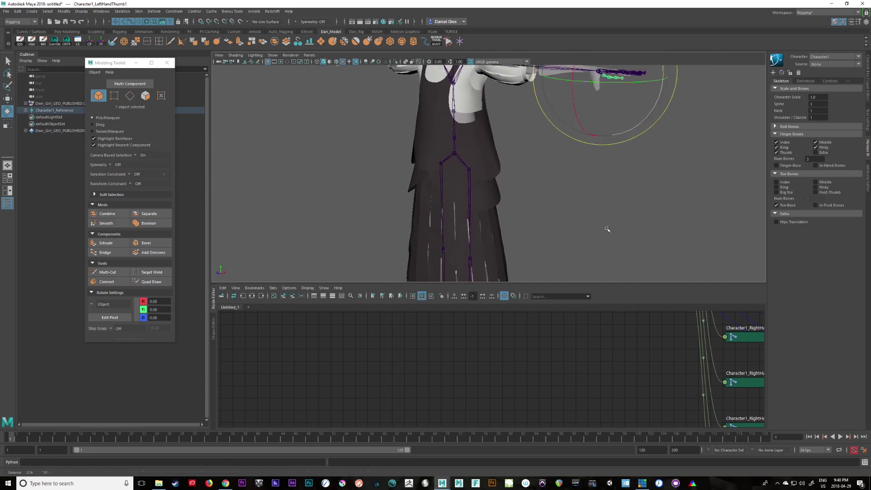
right_click_drag(608, 229, 601, 181, "alt")
left_click_drag(602, 180, 651, 220, "alt")
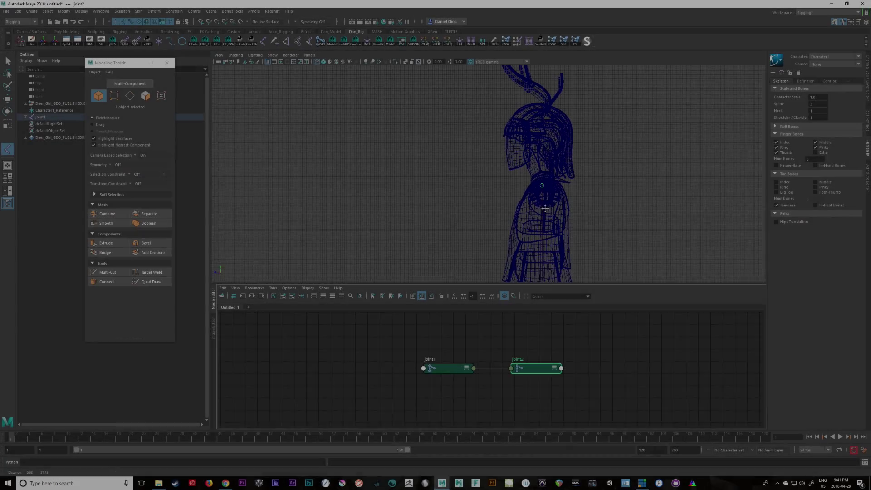
Extend the manual joint chain with a joint at the base of the head in the side view
left_click(536, 153)
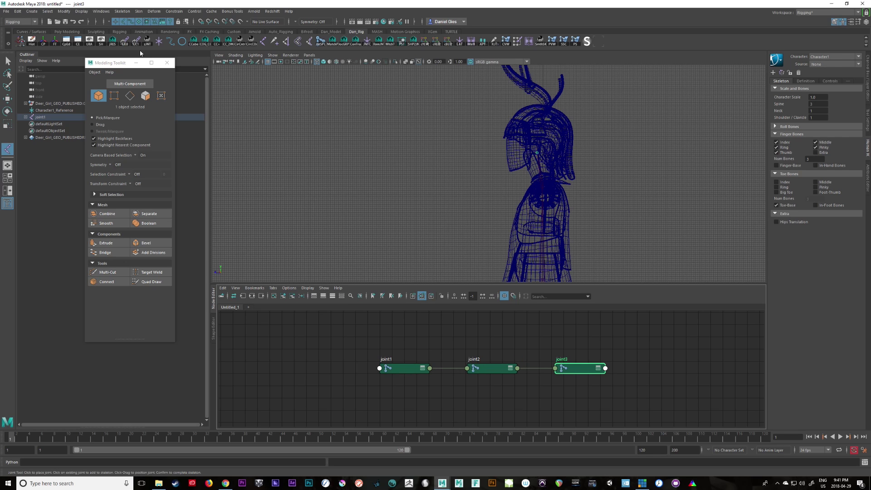
left_click(112, 44)
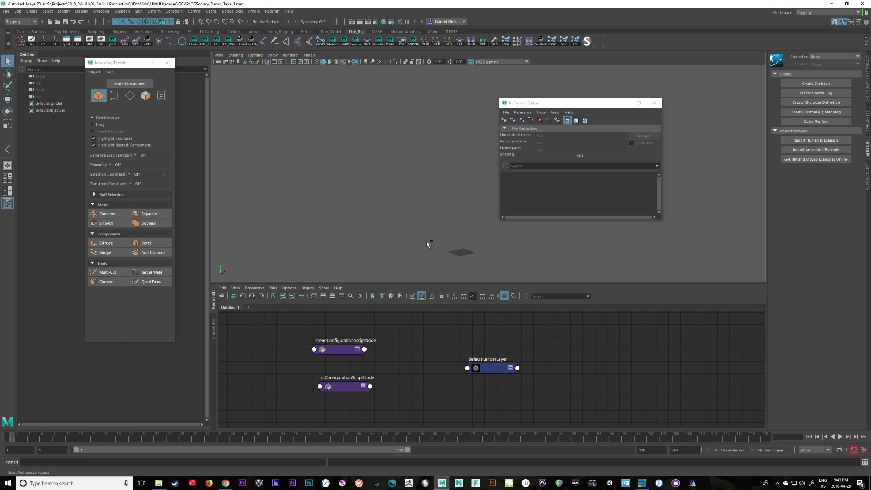
Reference a file into the CGSociety_Demo_Take_1 scene
key("ctrl+r")
left_click(363, 150)
left_click(817, 410)
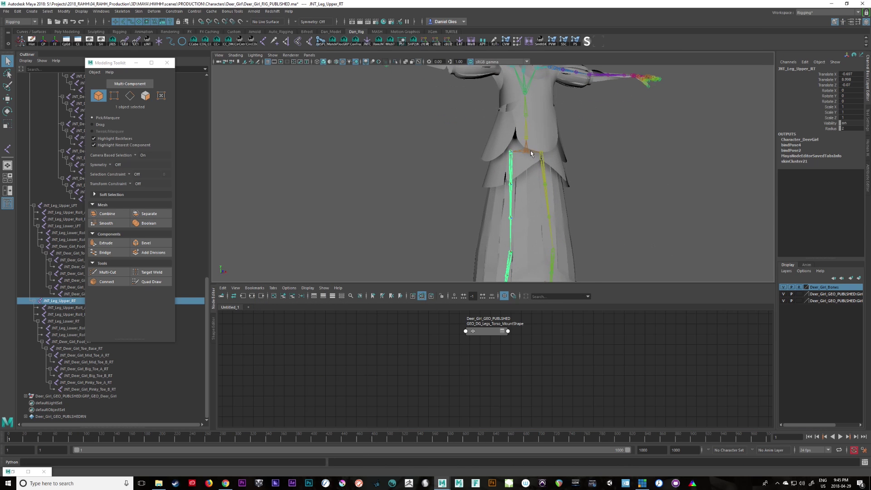
Inspect the published deer girl rig by selecting its hips, left shoulder and left upper arm joints
left_click(531, 154)
middle_click_drag(589, 168, 617, 229, "alt")
left_click_drag(617, 229, 717, 229, "alt")
right_click_drag(718, 230, 624, 221, "alt")
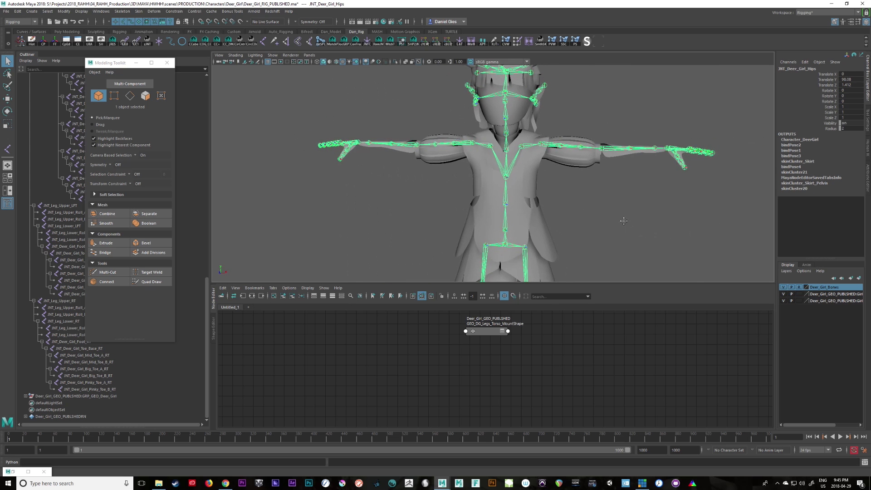
scroll(624, 221, "up", 3)
left_click(526, 177)
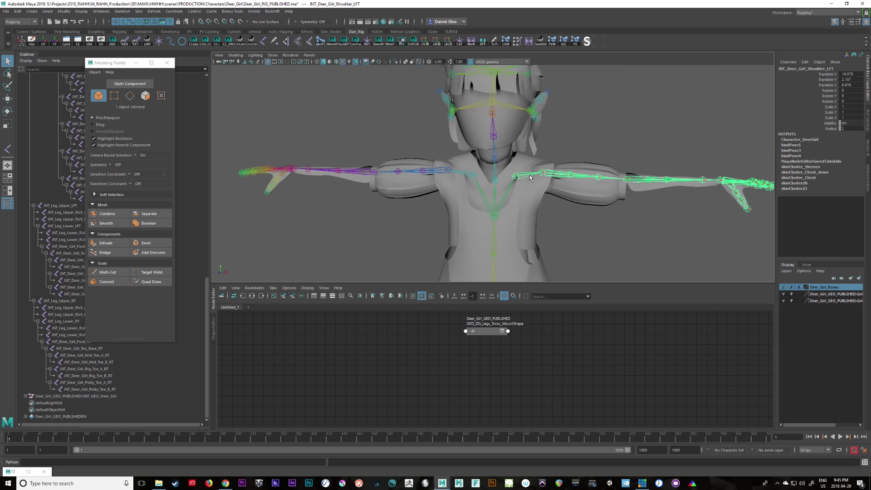
left_click_drag(531, 178, 566, 185, "alt")
key("e")
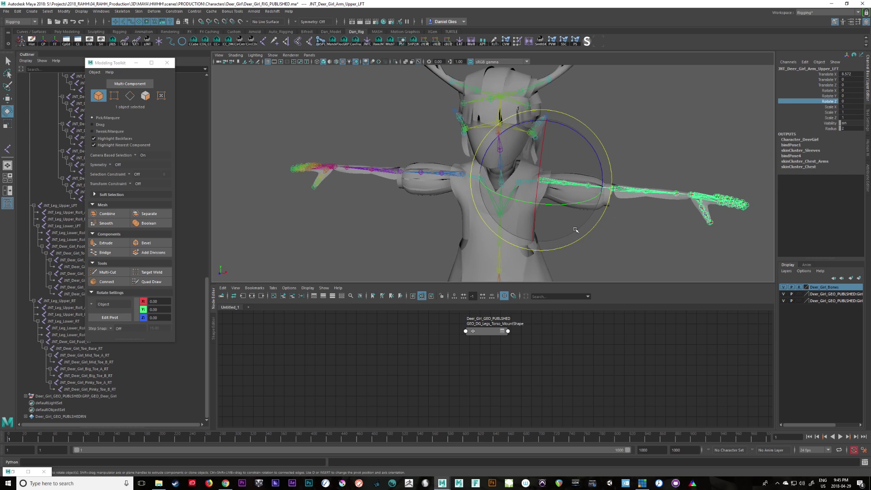
Scrub and play the rig's test animation to examine how the skinned mesh deforms
left_click_drag(32, 435, 362, 422)
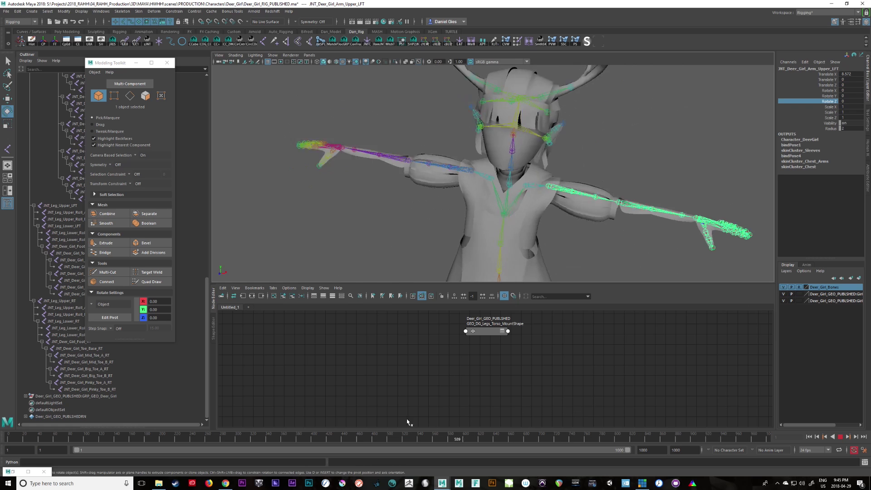
left_click(144, 435)
scroll(590, 213, "down", 6)
middle_click_drag(590, 263, 591, 216, "alt")
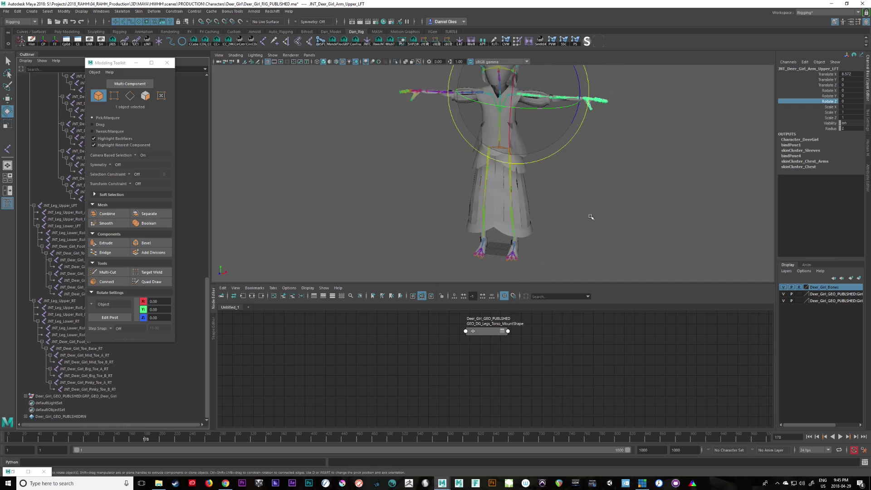
left_click_drag(592, 216, 607, 228, "alt")
key("alt+v")
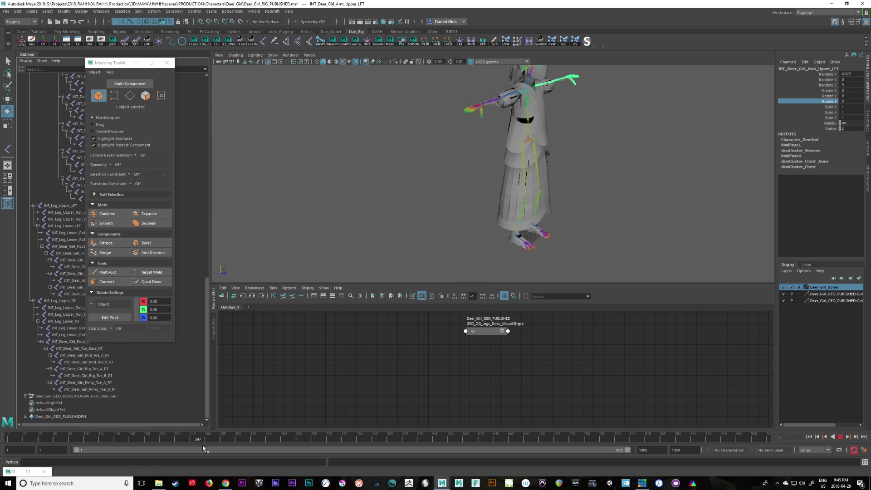
key("alt+v")
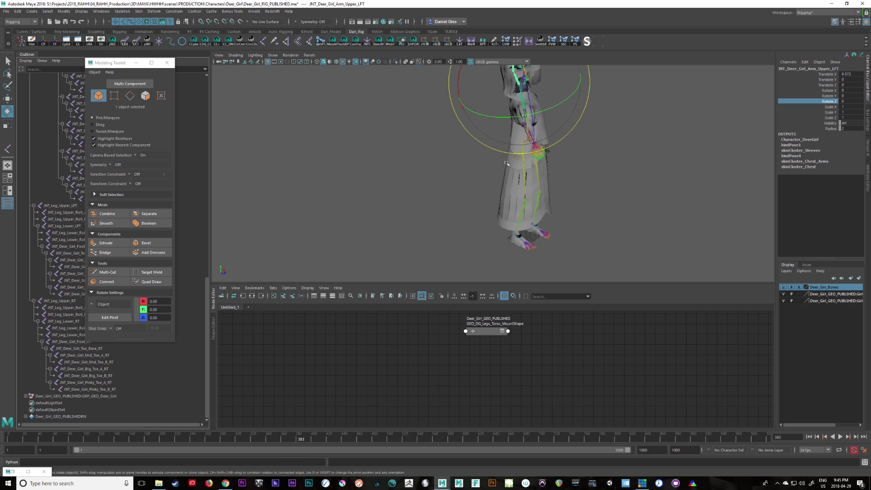
Return to frame 1, select the hips joint and highlight its rotation channels for checking
left_click_drag(98, 442, 1, 446)
middle_click_drag(631, 144, 618, 217, "alt")
left_click_drag(639, 217, 610, 214, "alt")
right_click_drag(610, 215, 665, 227, "alt")
middle_click_drag(665, 227, 726, 240, "alt")
right_click_drag(726, 240, 624, 222, "alt")
left_click_drag(625, 222, 633, 213, "alt")
key("q")
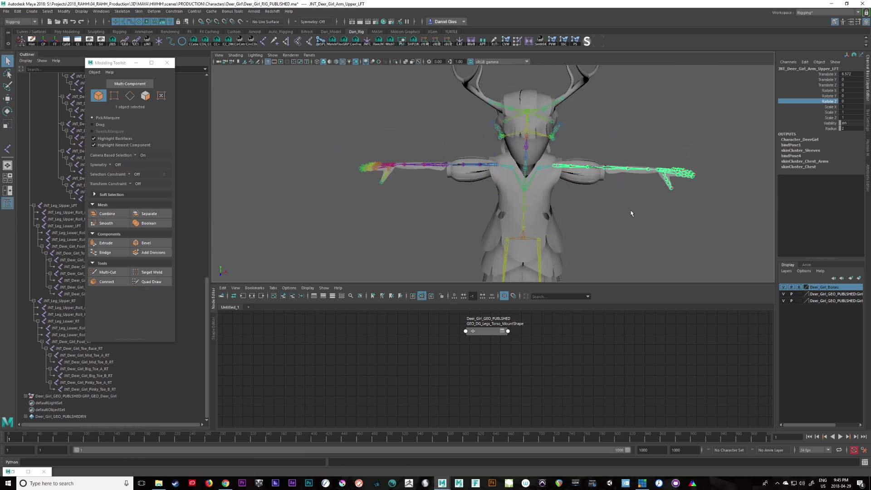
middle_click_drag(645, 224, 649, 208, "alt")
right_click_drag(523, 204, 423, 180, "alt")
left_click_drag(391, 95, 661, 277)
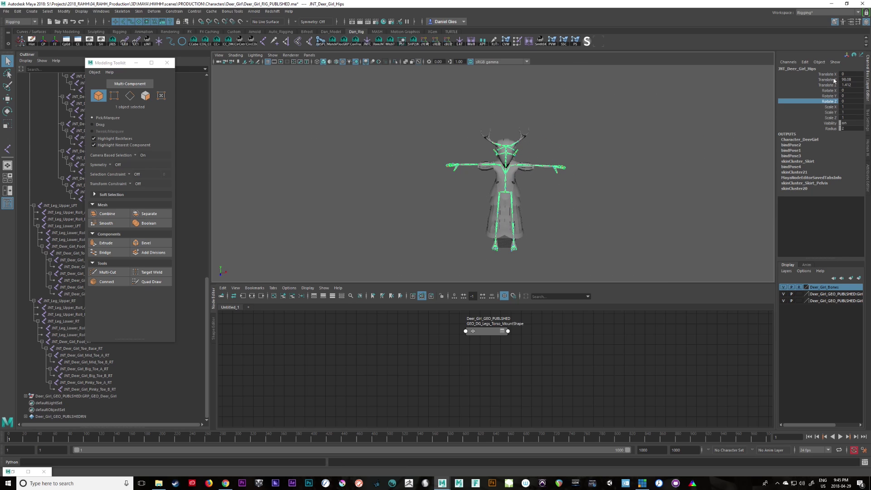
left_click_drag(834, 90, 830, 102)
Select every joint from the hips to the right pinky toe and delete their keyframes across the animated range
left_click(58, 110, "shift")
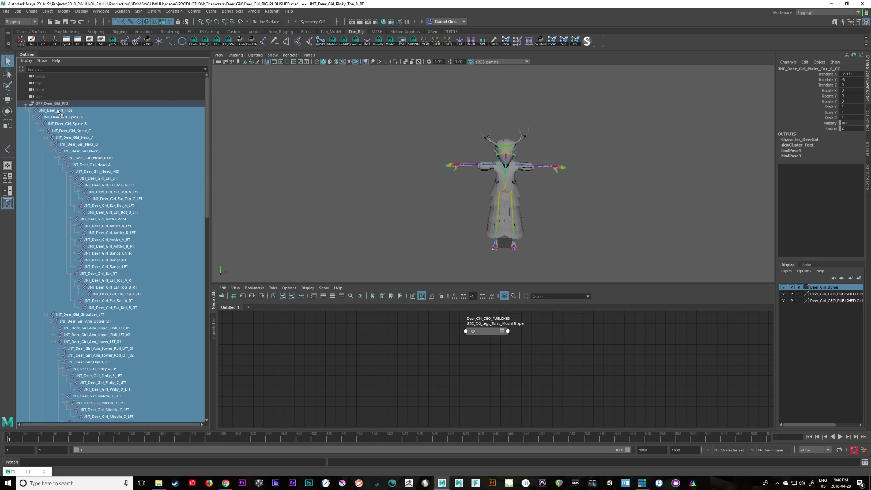
left_click_drag(623, 437, 2, 434, "shift")
right_click(401, 438)
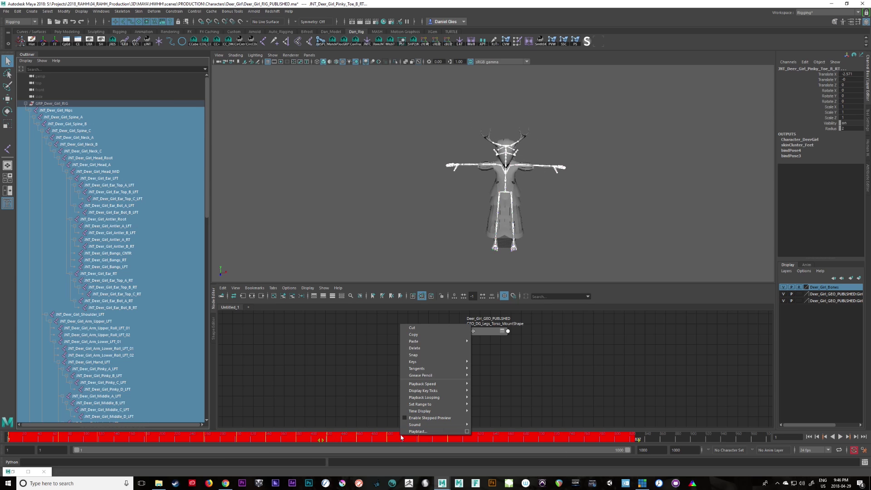
left_click(422, 349)
left_click(640, 234)
Scrub the timeline for leftover animation and check the rotation values of the right upper arm and hips joints
scroll(640, 233, "up", 5)
left_click_drag(640, 234, 682, 230, "alt")
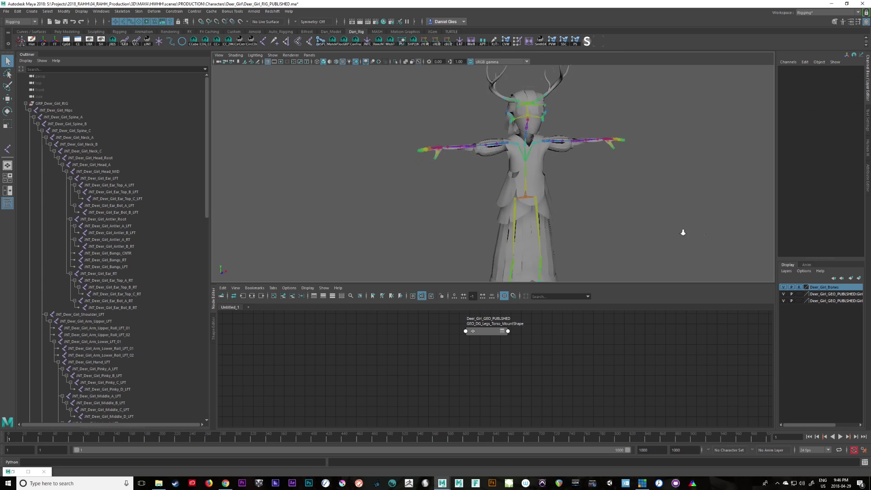
right_click_drag(681, 230, 582, 194, "alt")
middle_click_drag(582, 194, 576, 174, "alt")
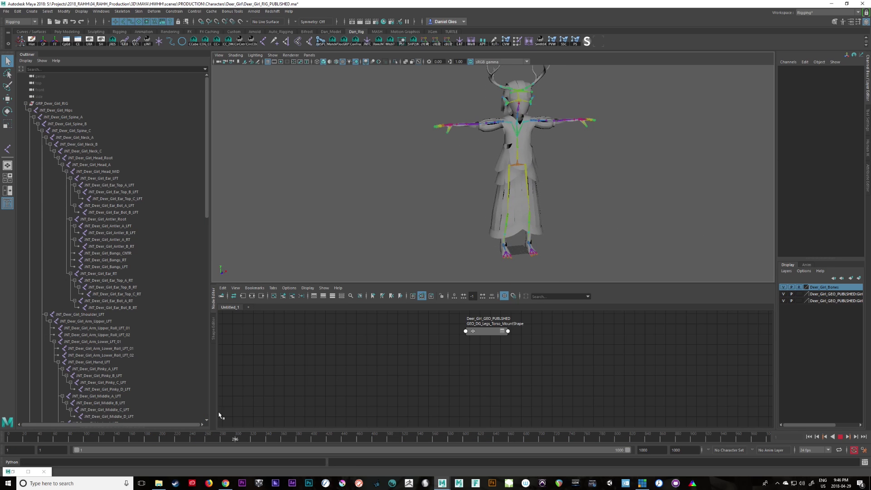
scroll(560, 237, "up", 3)
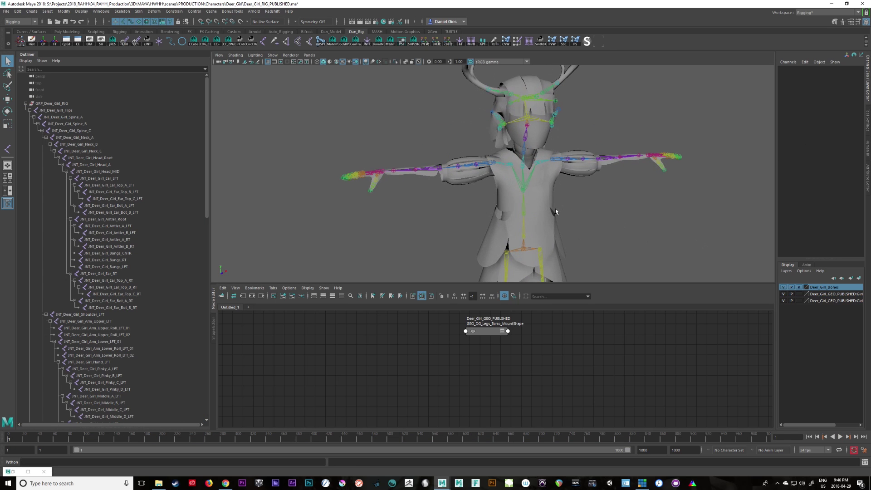
left_click(489, 166)
scroll(691, 229, "down", 5)
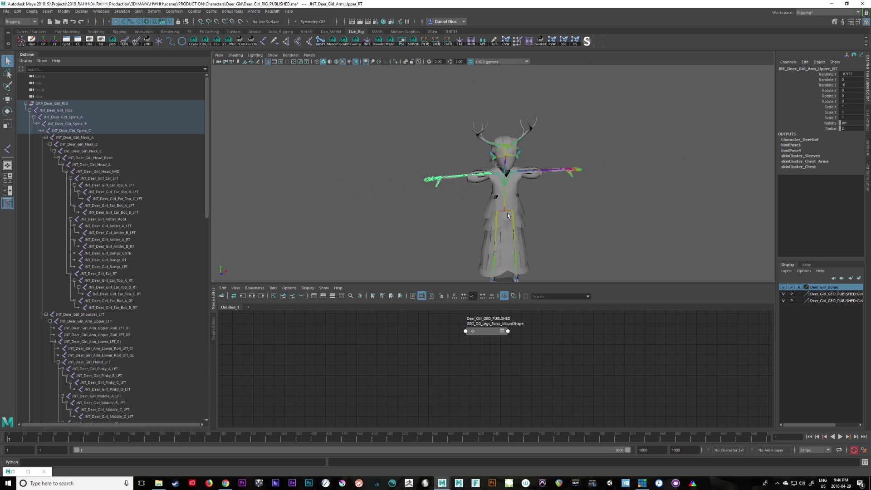
left_click(506, 212)
scroll(616, 230, "up", 2)
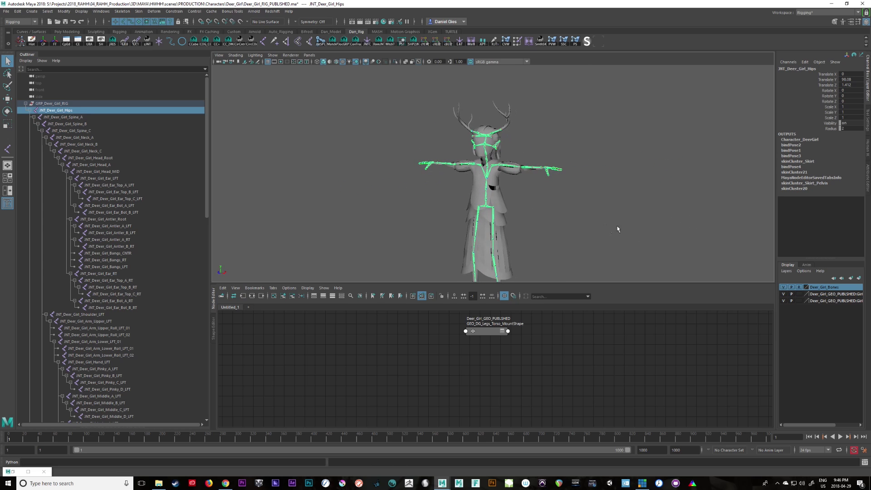
Show the HumanIK character controls and create a new character definition alongside Character_DeerGirl
left_click(842, 22)
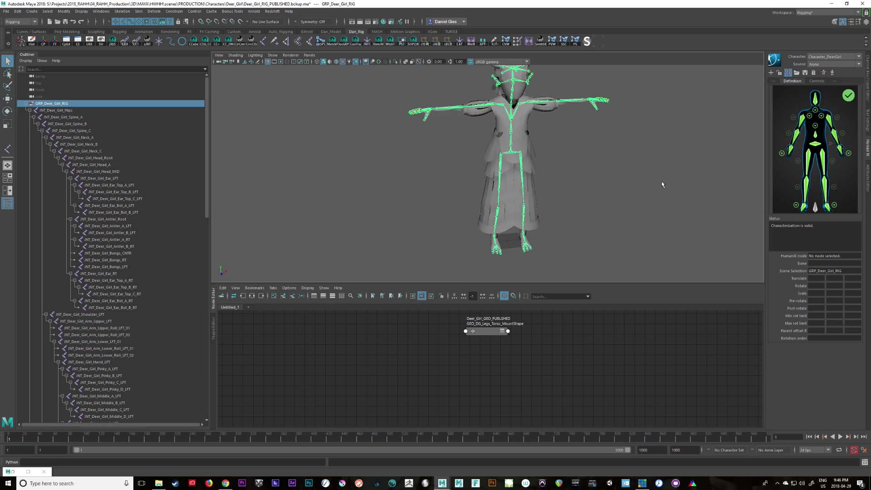
key("f")
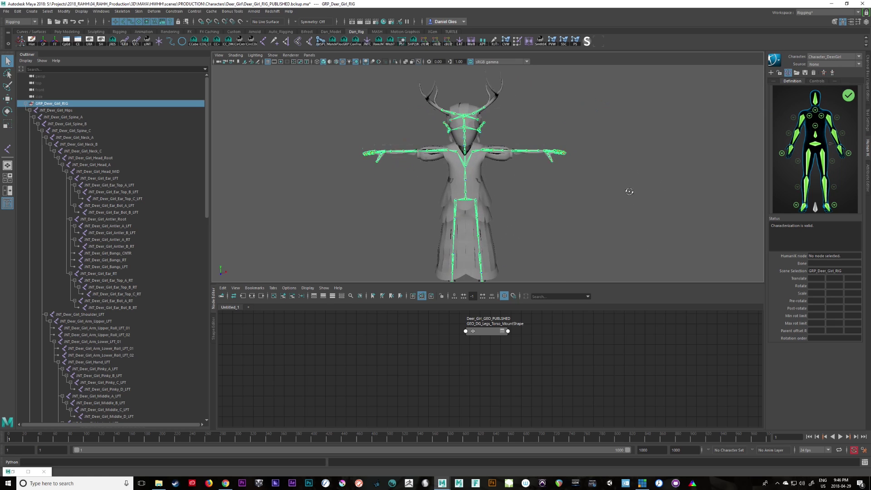
left_click(774, 60)
left_click(718, 110)
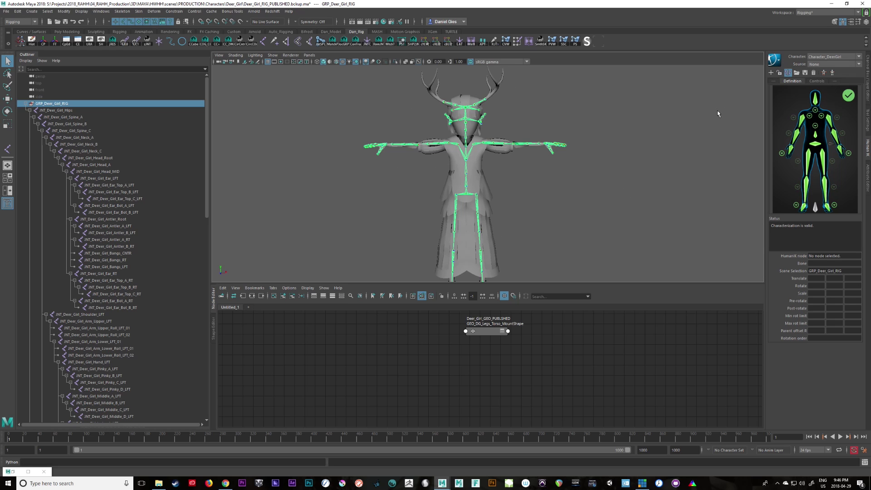
left_click(772, 73)
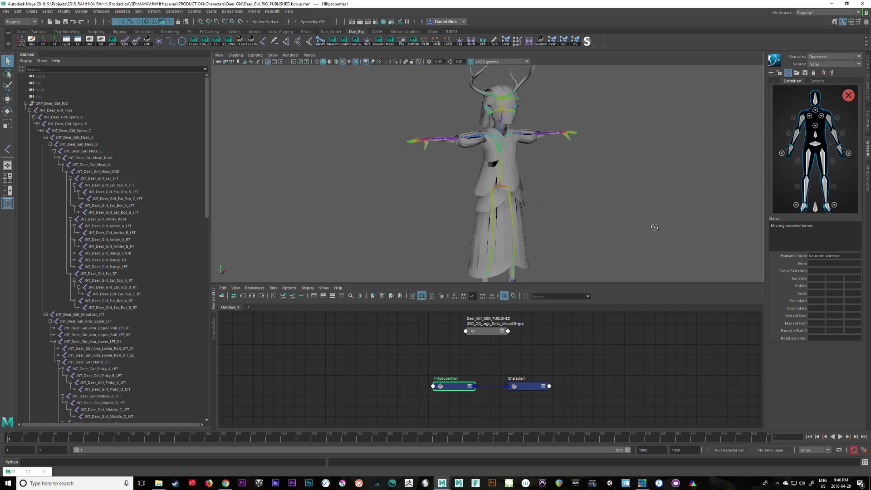
Assign the JNT_Deer_Girl_Hips joint to the Hips bone in the Character1 definition
left_click(481, 189)
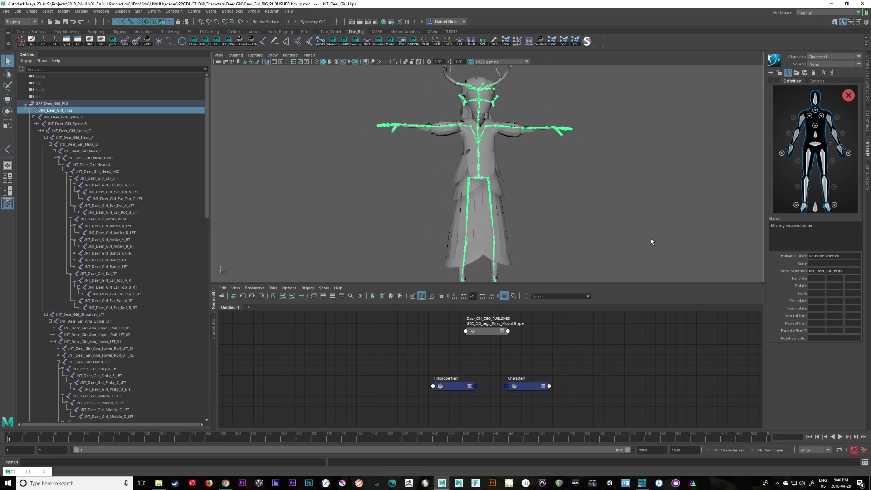
right_click(814, 145)
left_click(475, 179)
right_click(818, 146)
left_click(830, 148)
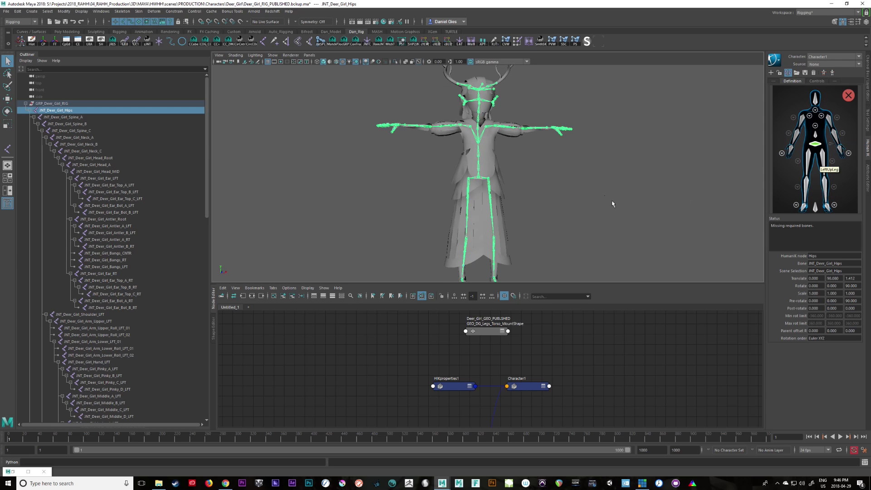
Assign the Spine_A, Spine_B and Spine_C joints to the Spine, Spine1 and Spine2 bones of the definition
left_click(467, 177)
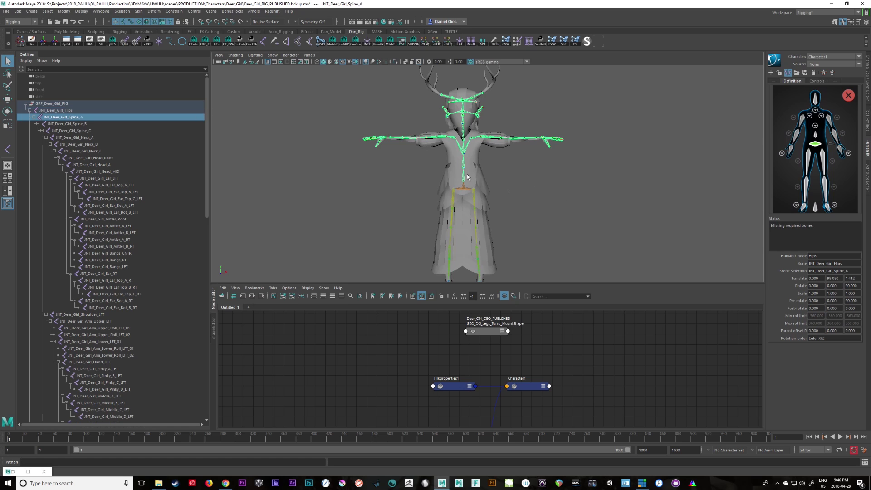
right_click(818, 144)
left_click(826, 138)
left_click(815, 127)
left_click(474, 194)
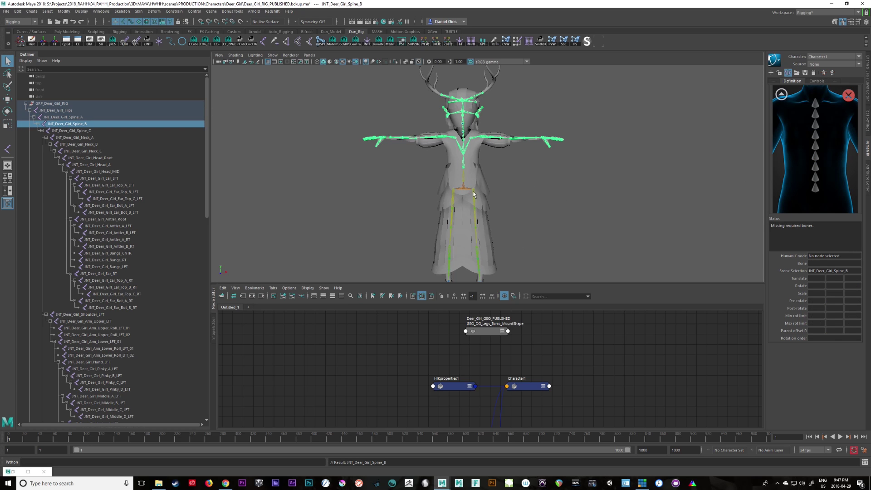
right_click(815, 191)
left_click(823, 194)
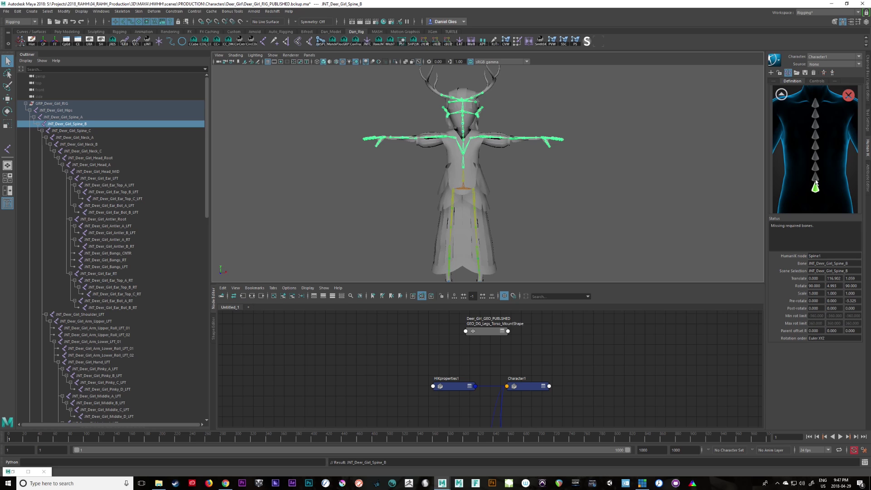
key("Down")
right_click(815, 177)
left_click(824, 184)
Assign the Neck_A, Neck_B and Neck_C joints to the Neck, Neck1 and Neck2 bones of the definition
key("Down")
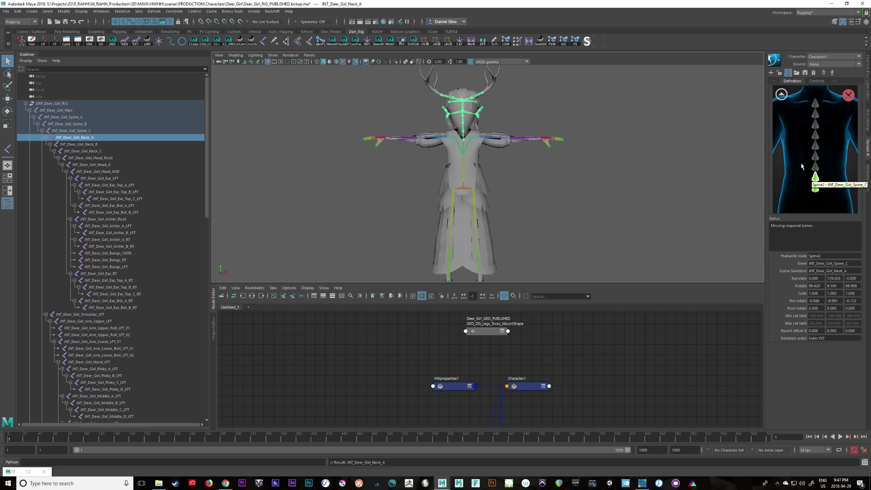
left_click(784, 95)
left_click(815, 111)
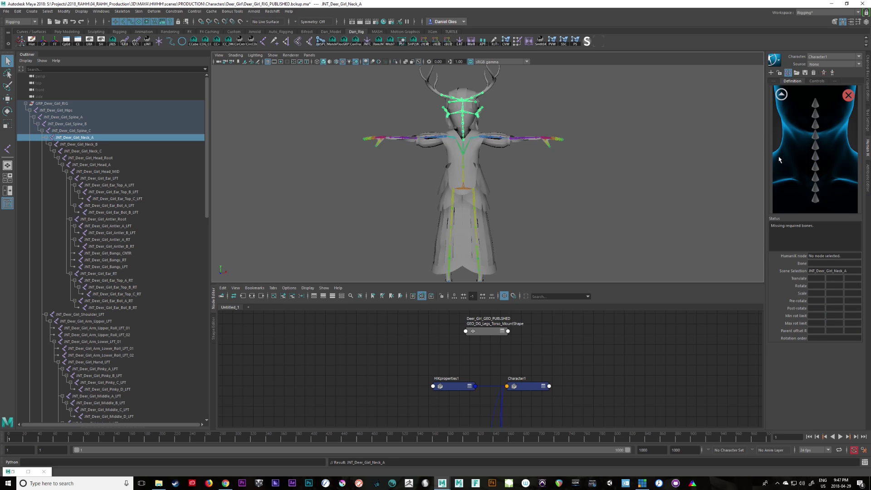
right_click(816, 198)
left_click(824, 206)
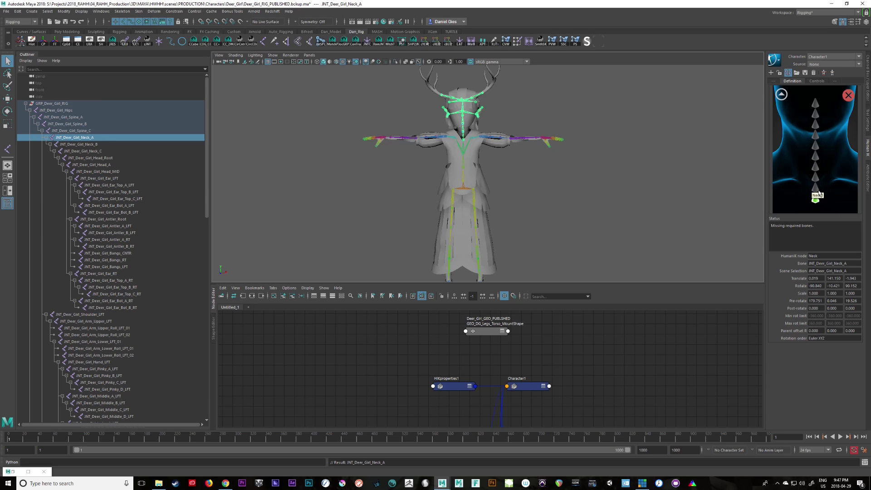
key("Down")
right_click(816, 188)
left_click(822, 195)
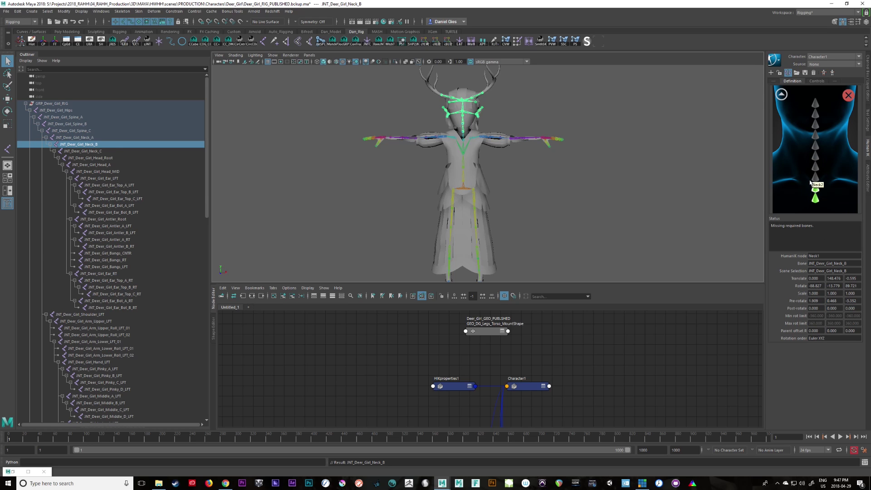
key("Down")
right_click(816, 180)
left_click(823, 187)
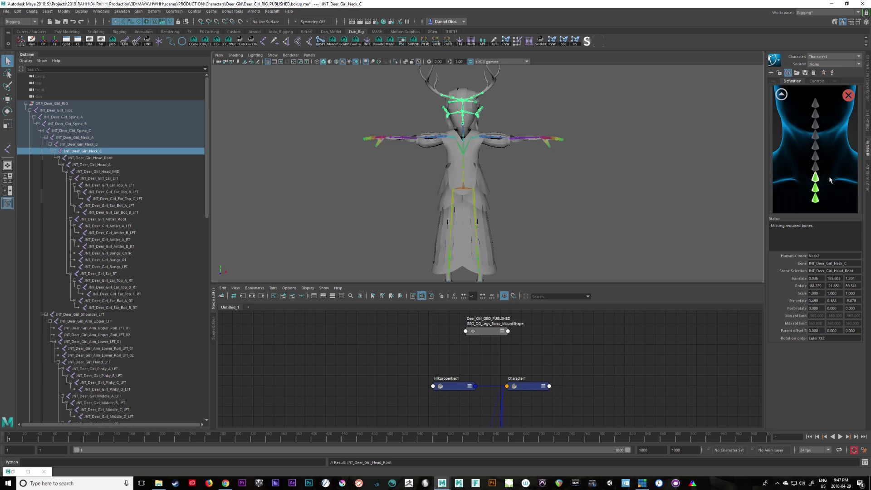
Assign the JNT_Deer_Girl_Head_Root joint to the Head bone of the definition
key("Down")
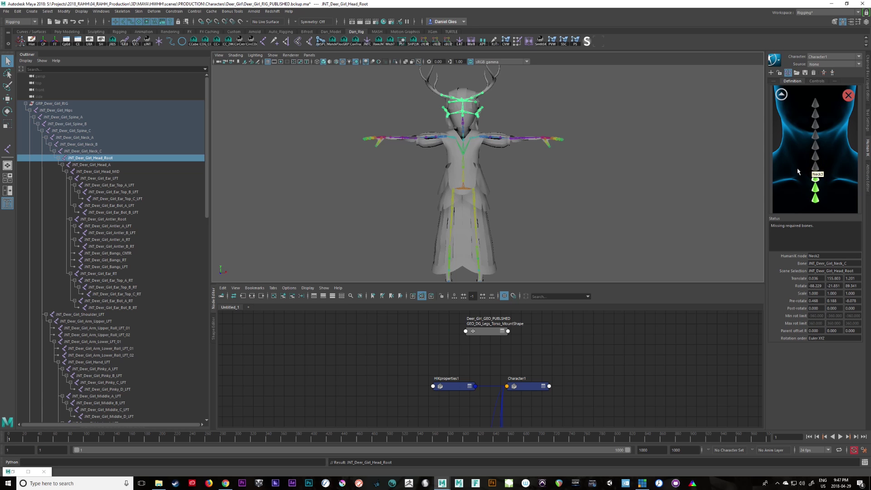
left_click_drag(628, 213, 635, 264, "alt")
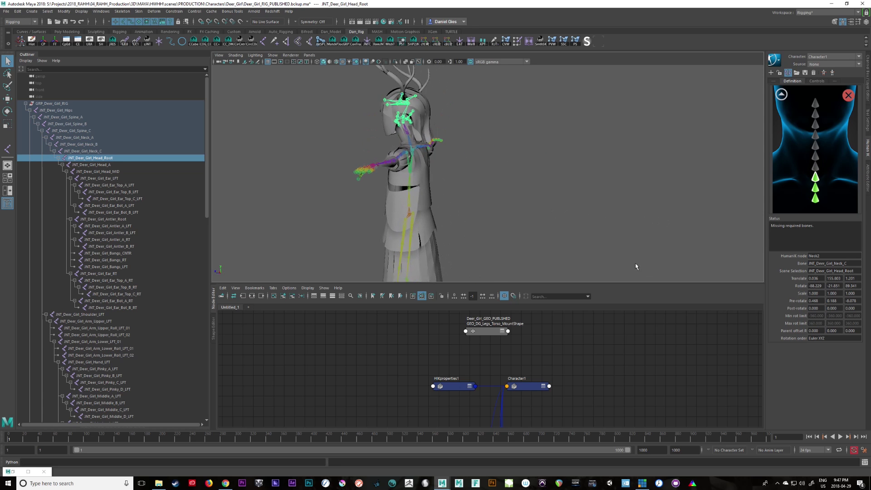
right_click_drag(535, 210, 605, 226, "alt")
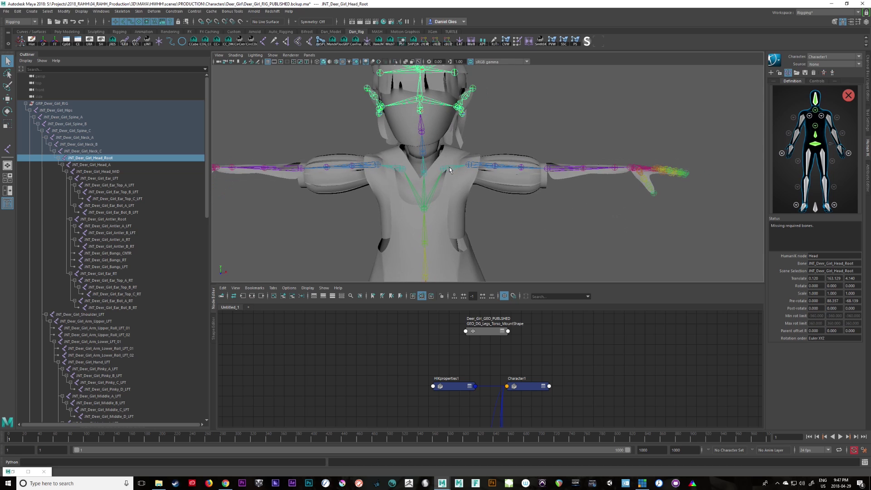
Assign the JNT_Deer_Girl_Shoulder_LFT joint to the LeftShoulder bone of the definition
left_click(449, 168)
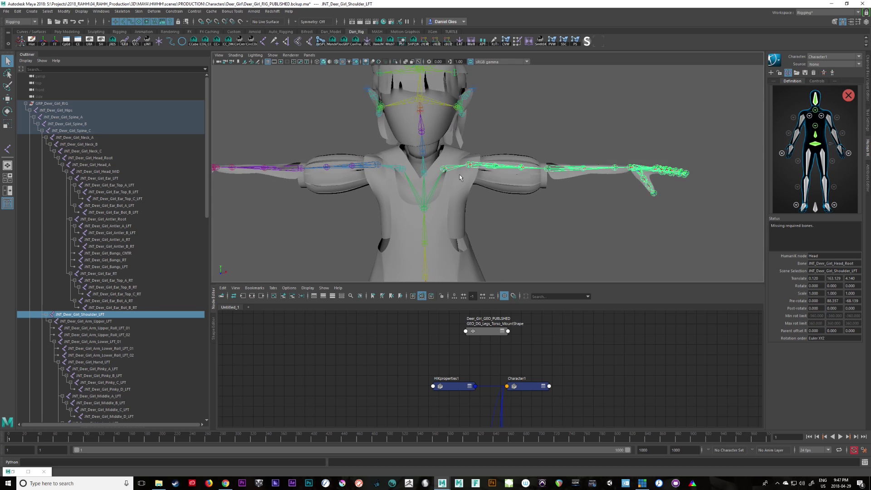
left_click_drag(459, 174, 674, 238, "alt")
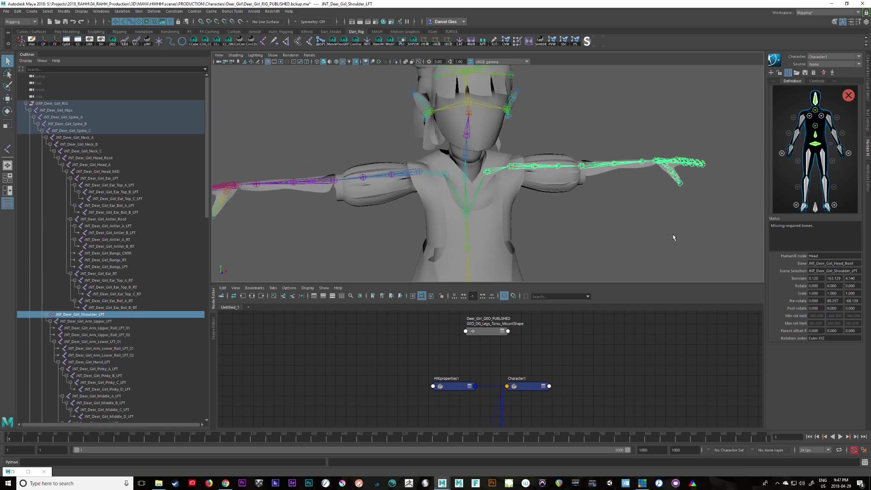
left_click(826, 121)
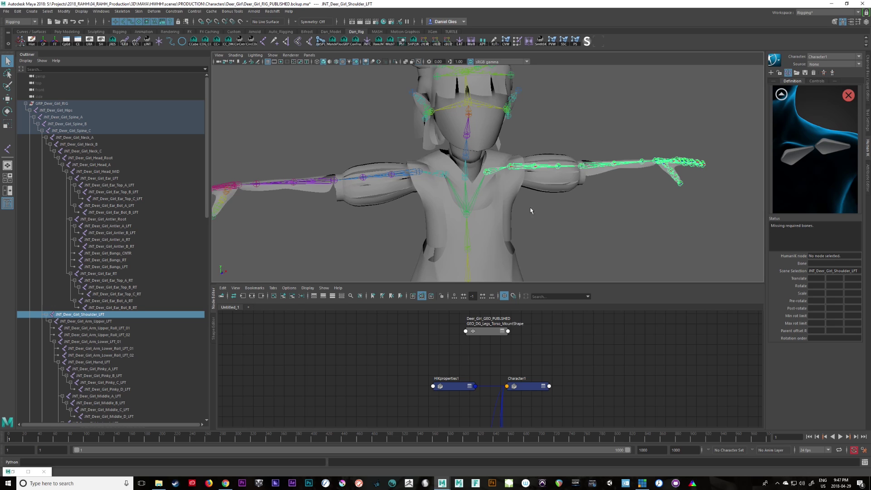
right_click(794, 157)
left_click(804, 164)
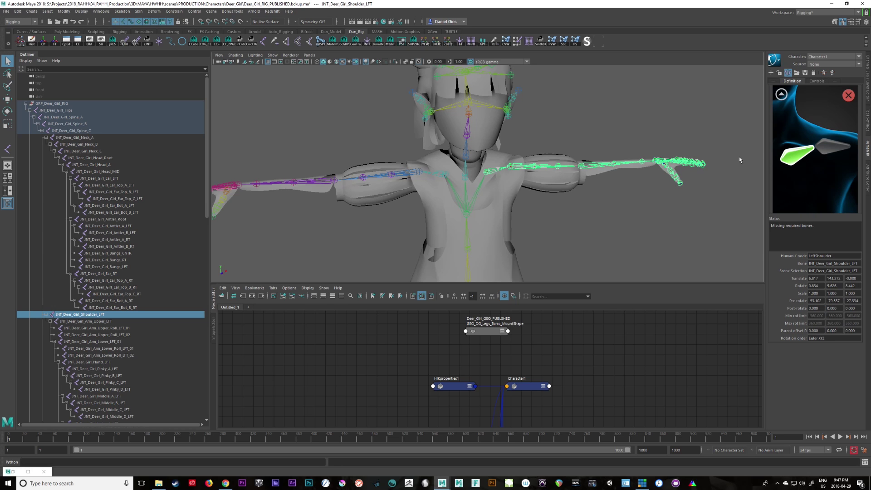
Assign the JNT_Deer_Girl_Arm_Upper_LFT joint to the LeftArm bone of the definition
left_click(509, 167)
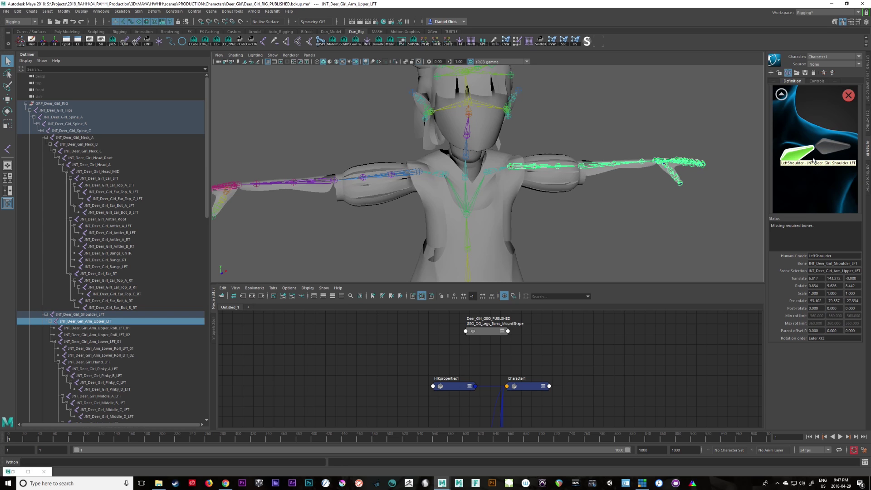
left_click(782, 96)
right_click(829, 122)
left_click(839, 130)
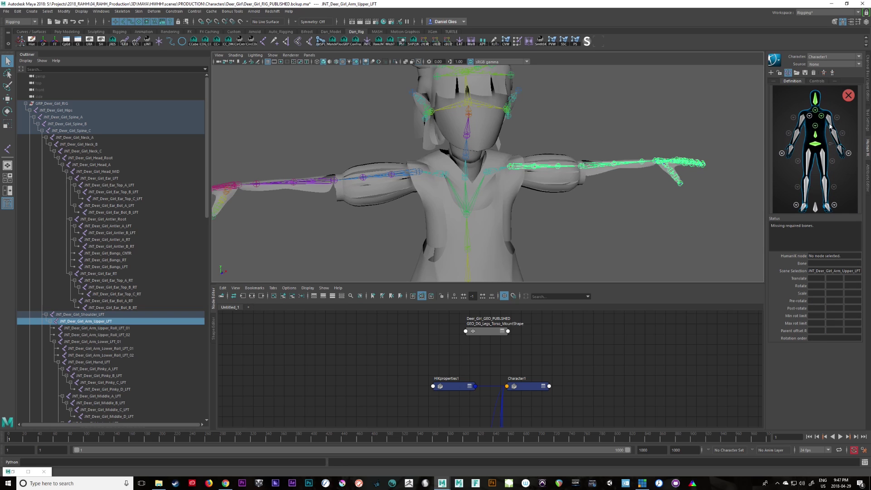
Assign the Arm_Upper_Roll_LFT_01 and Arm_Upper_Roll_LFT_02 joints to the first two roll bones of the left upper arm
key("Down")
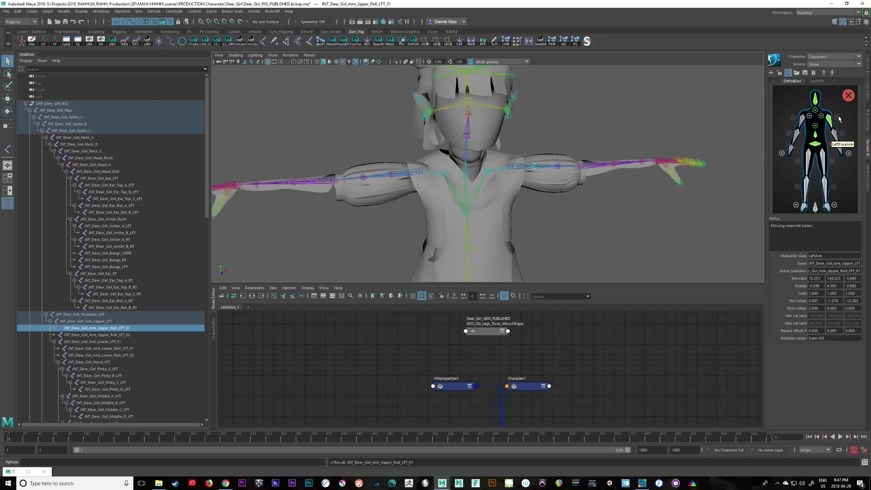
left_click(838, 119)
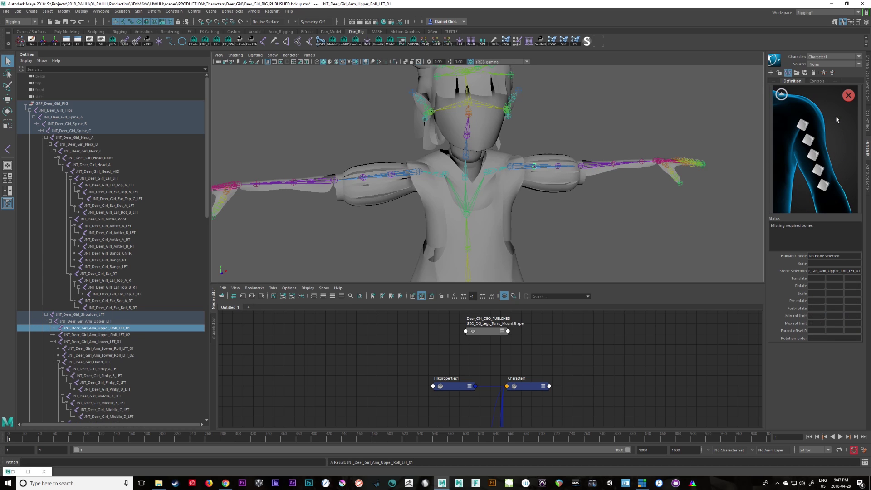
right_click(803, 128)
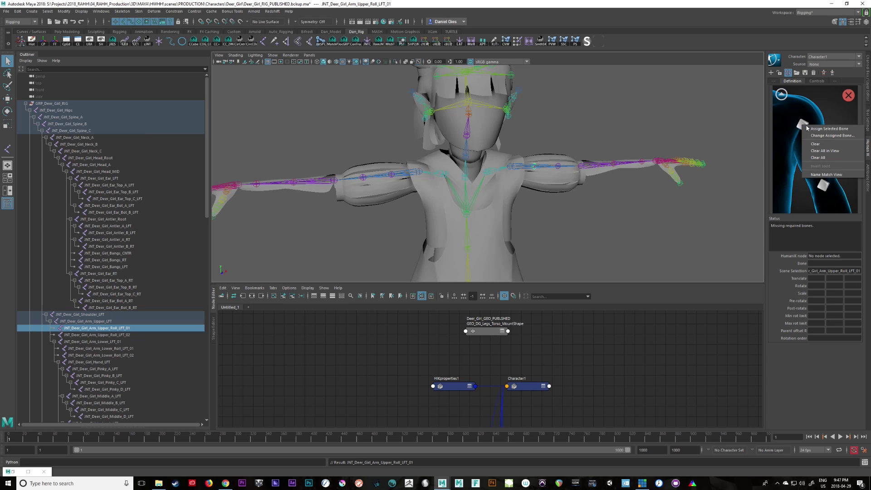
left_click(815, 131)
key("Right")
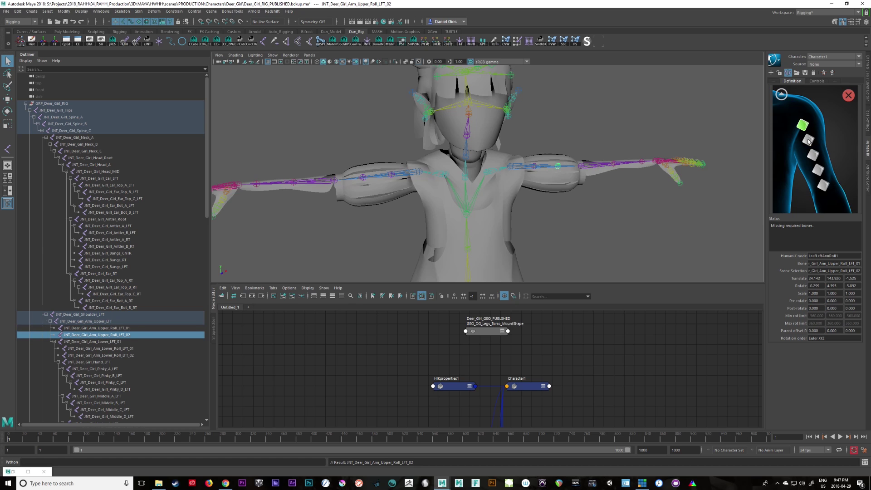
right_click(807, 141)
left_click(820, 144)
Assign the JNT_Deer_Girl_Arm_Lower_LFT_01 joint to the LeftForeArm bone of the definition
left_click(781, 94)
key("Right")
right_click(835, 139)
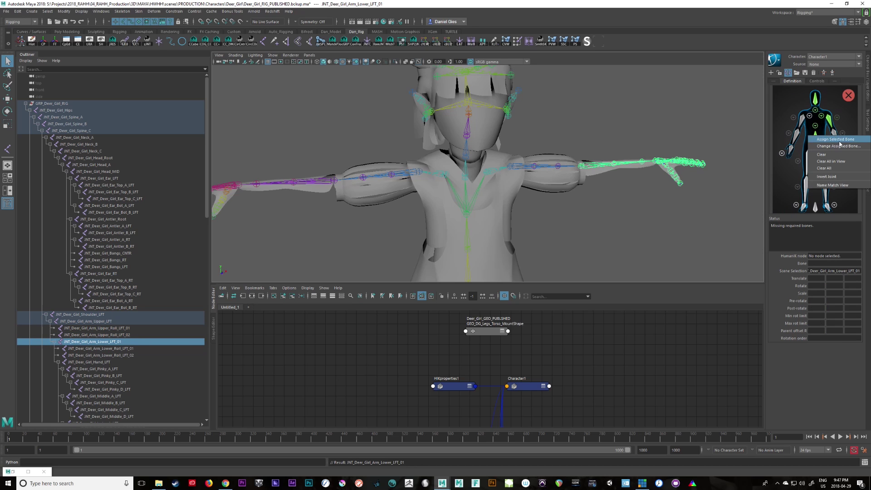
left_click(835, 140)
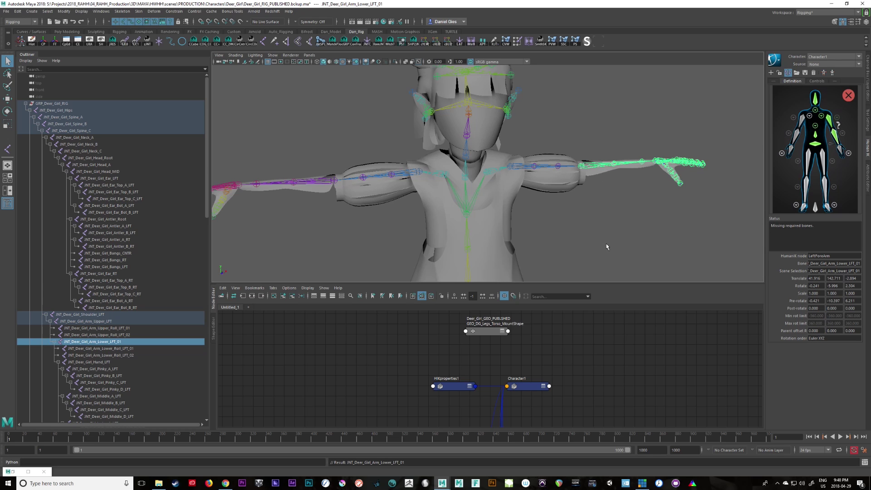
Clear the joint selection and switch the active HumanIK character to Character_DeerGirl
scroll(651, 243, "down", 10)
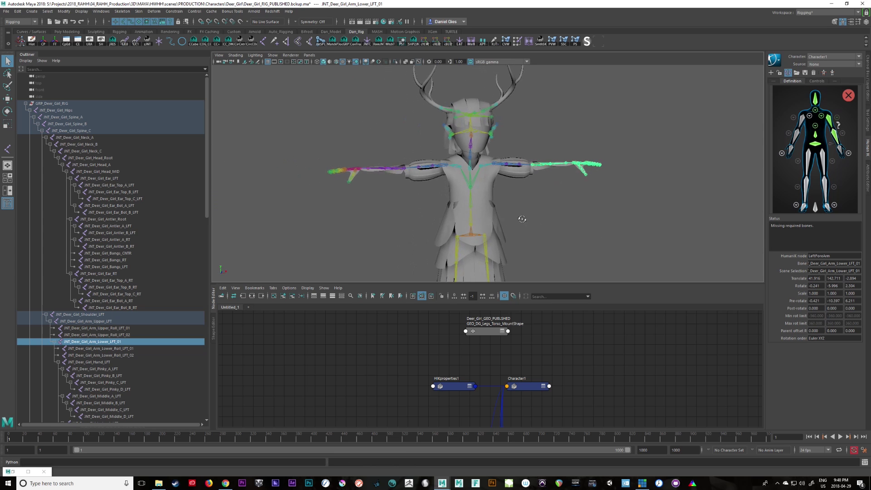
left_click_drag(561, 223, 671, 228, "alt")
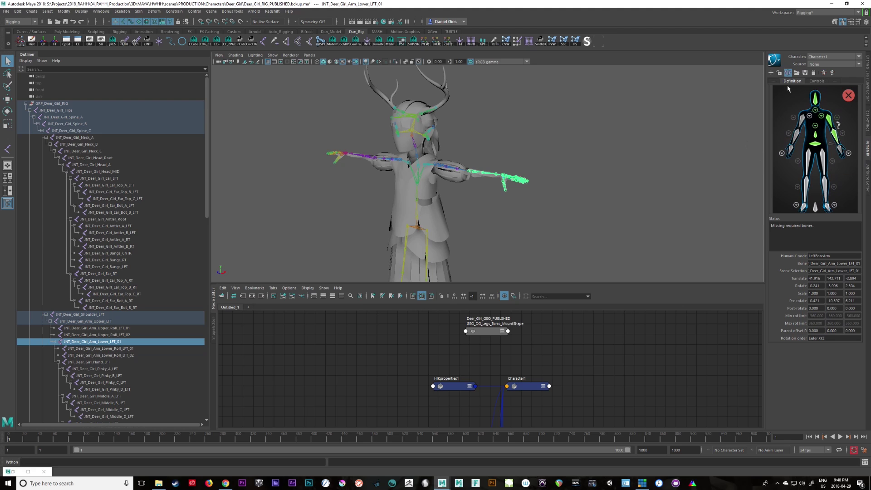
left_click(546, 146)
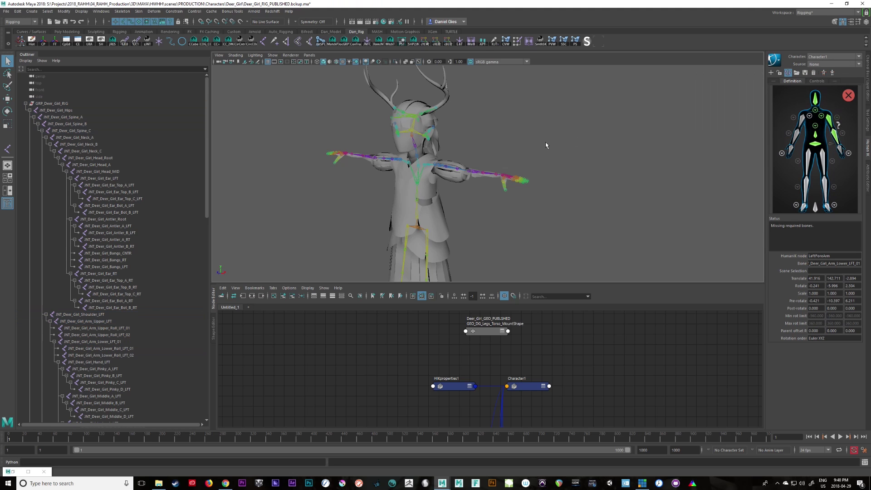
left_click(825, 61)
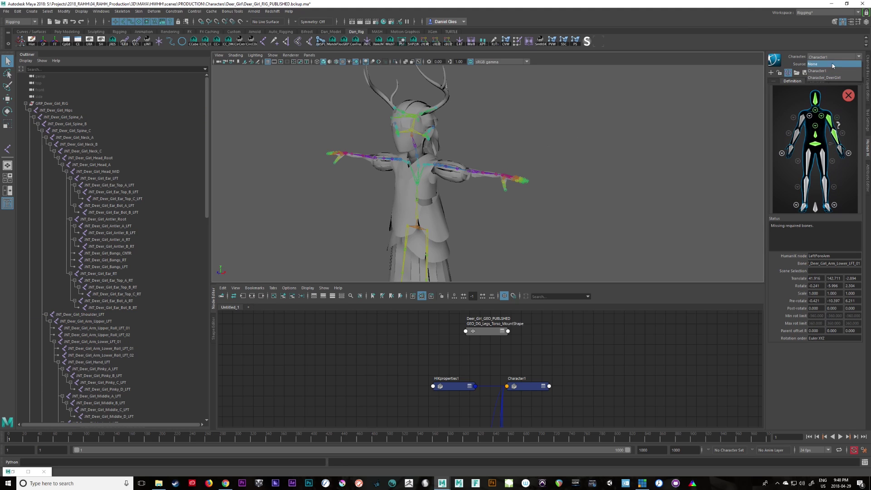
left_click(831, 64)
left_click(830, 57)
left_click(833, 77)
Create a HumanIK control rig for Character_DeerGirl and show its controls
left_click_drag(572, 211, 603, 179, "alt")
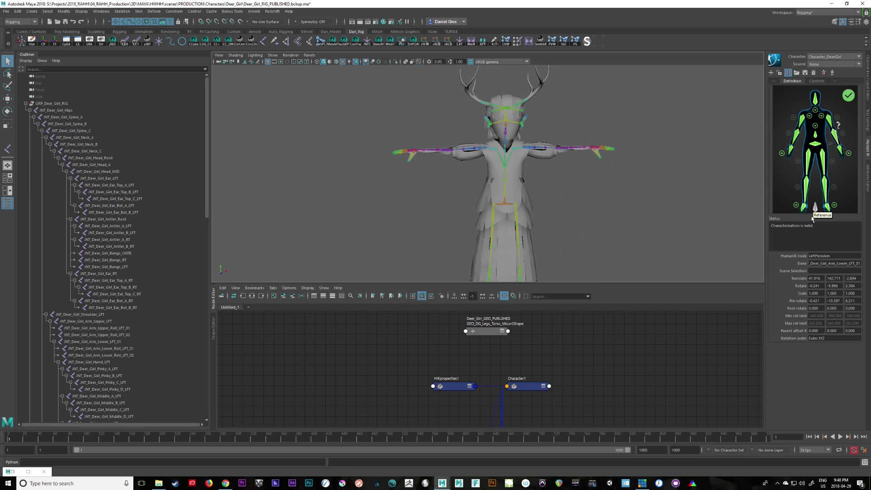
middle_click_drag(590, 229, 589, 109, "alt")
scroll(567, 190, "down", 2)
middle_click_drag(625, 146, 613, 233, "alt")
left_click_drag(612, 232, 594, 218, "alt")
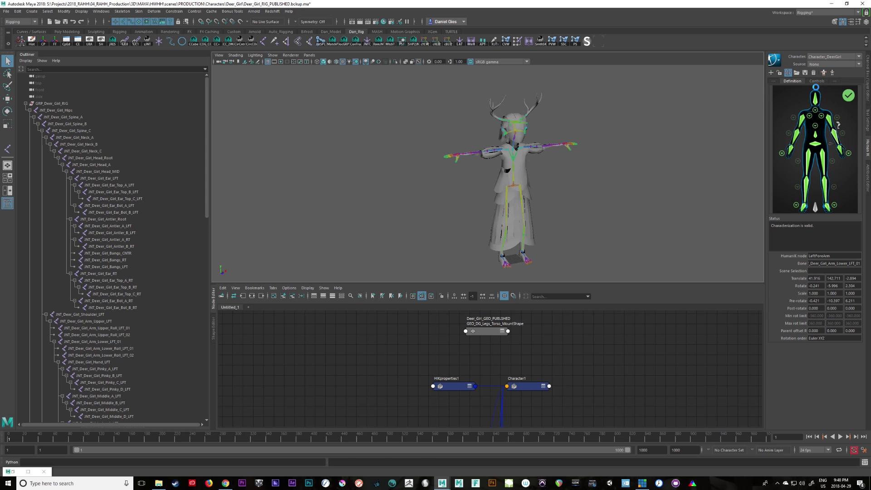
left_click_drag(607, 236, 575, 230, "alt")
right_click_drag(576, 230, 654, 255, "alt")
middle_click_drag(653, 254, 661, 206, "alt")
right_click_drag(661, 206, 534, 159, "alt")
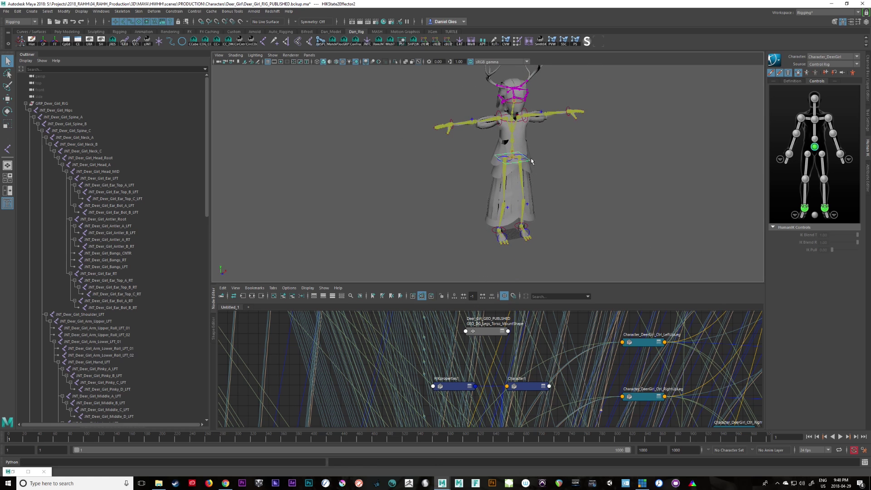
Try moving the hips effector of the control rig, and undo the move
left_click(531, 161)
key("w")
mouse_move(513, 157)
left_mouse_down()
mouse_move(515, 182)
mouse_move(509, 164)
left_mouse_up()
key("ctrl+z")
Try moving the left hand's index fingertip effector on the control rig, and undo the changes
right_click_drag(590, 190, 665, 213, "alt")
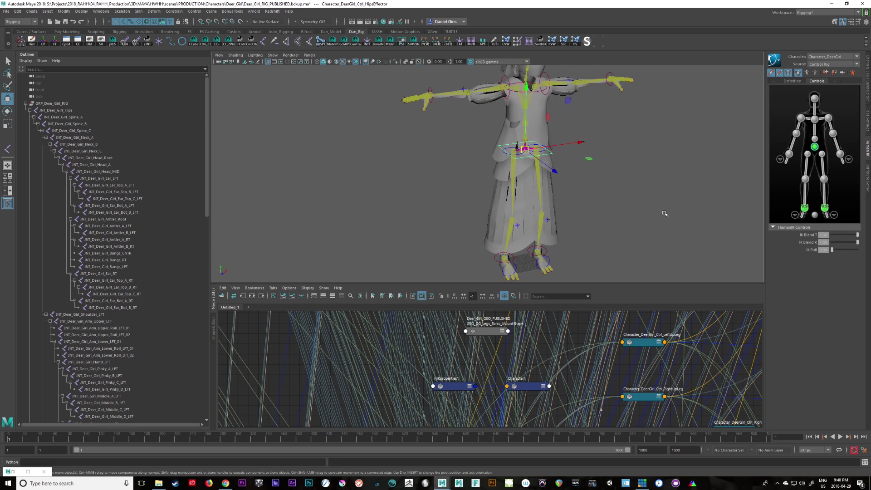
left_click_drag(665, 214, 514, 233, "alt")
right_click_drag(513, 234, 712, 253, "alt")
middle_click_drag(575, 181, 614, 282, "alt")
left_click_drag(615, 282, 629, 245, "alt")
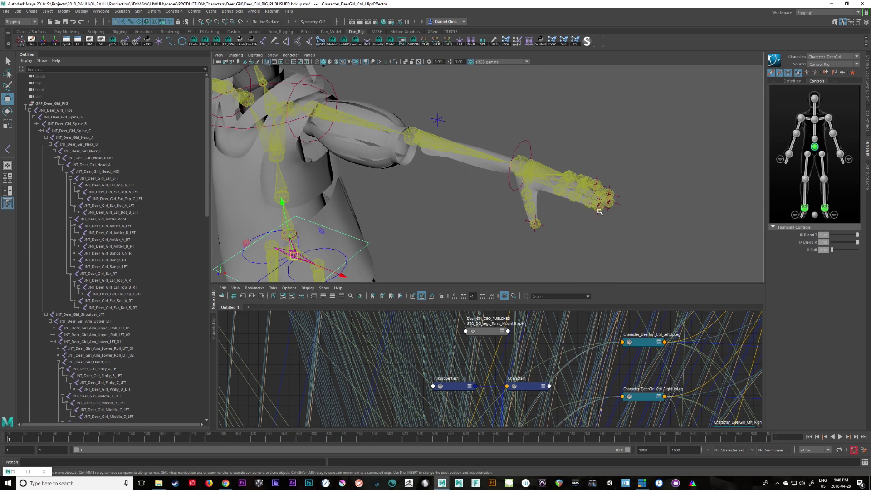
left_click(600, 213)
left_click(598, 207)
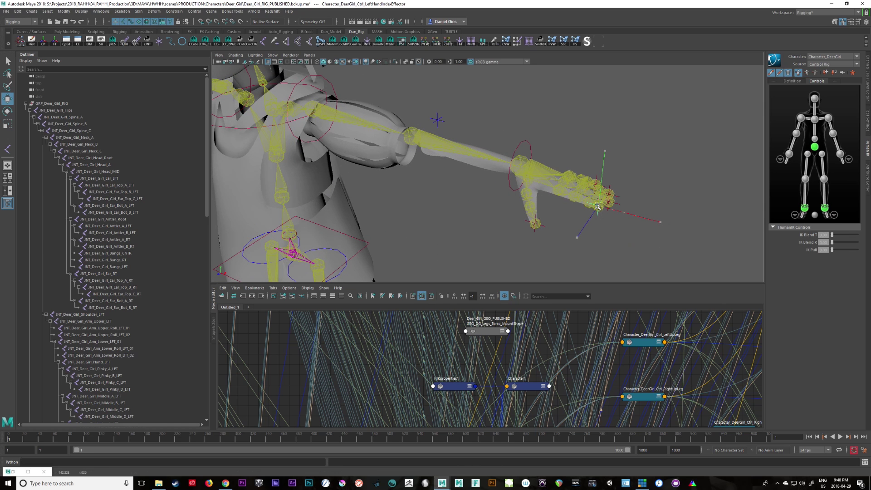
left_click_drag(598, 207, 665, 251)
left_click(609, 201)
left_click(610, 196)
key("ctrl+z")
key("ctrl+z")
key("ctrl+z")
key("ctrl+z")
key("ctrl+z")
Try moving the left hand's thumb effector on the control rig, and undo the move
right_click_drag(665, 251, 543, 226, "alt")
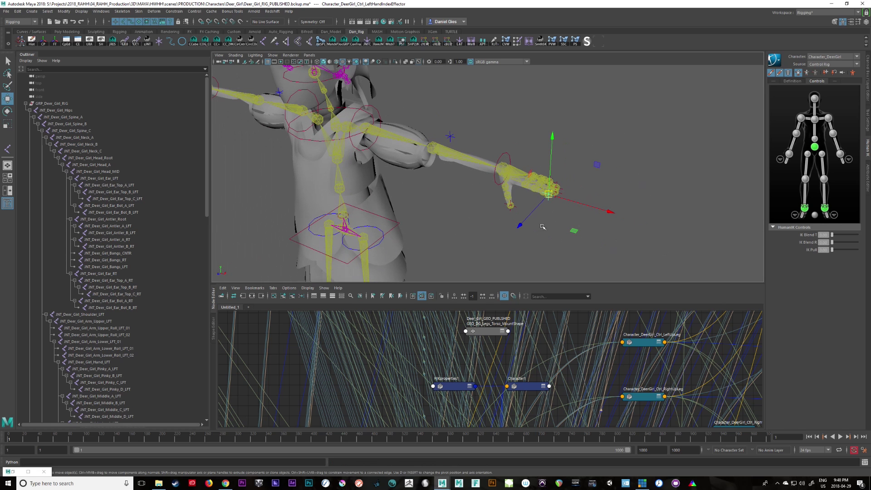
left_click_drag(517, 208, 472, 245, "alt")
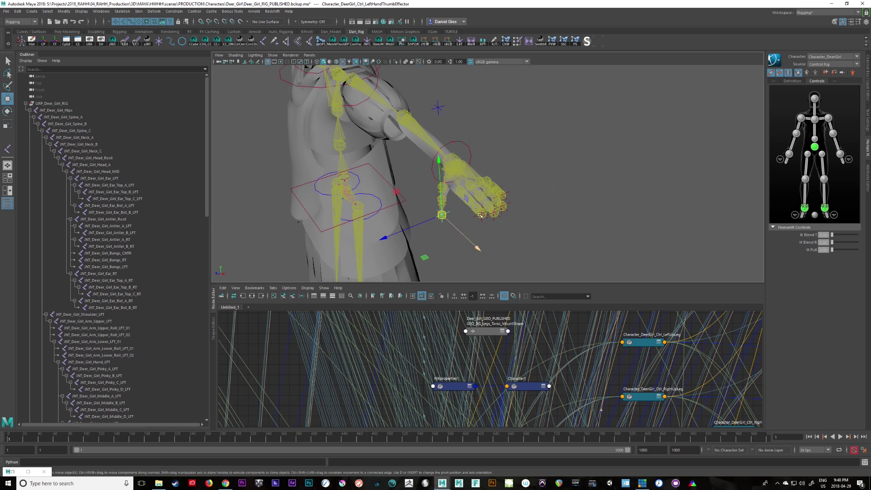
left_click(442, 213)
left_click_drag(449, 213, 679, 231)
key("ctrl+z")
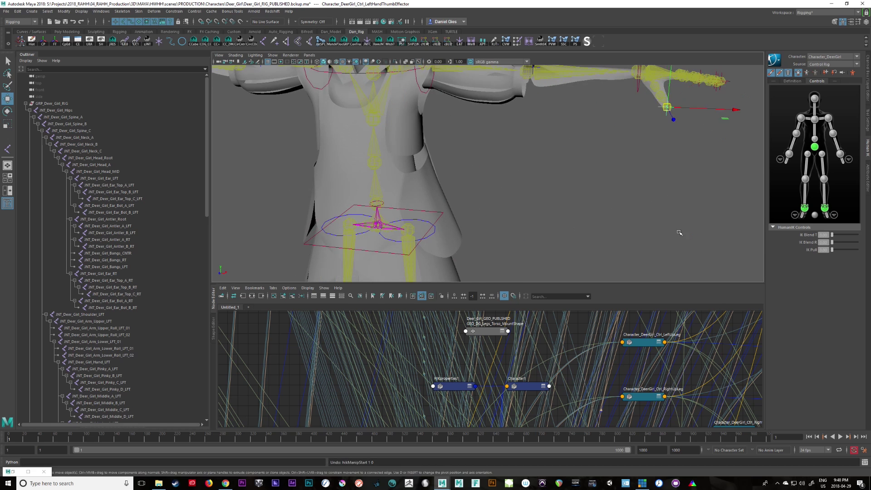
Select the left foot effector and pin its translation and rotation
right_click_drag(679, 232, 576, 230, "alt")
middle_click_drag(576, 230, 593, 211, "alt")
right_click_drag(594, 212, 531, 209, "alt")
middle_click_drag(531, 209, 570, 116, "alt")
left_click_drag(599, 221, 649, 228, "alt")
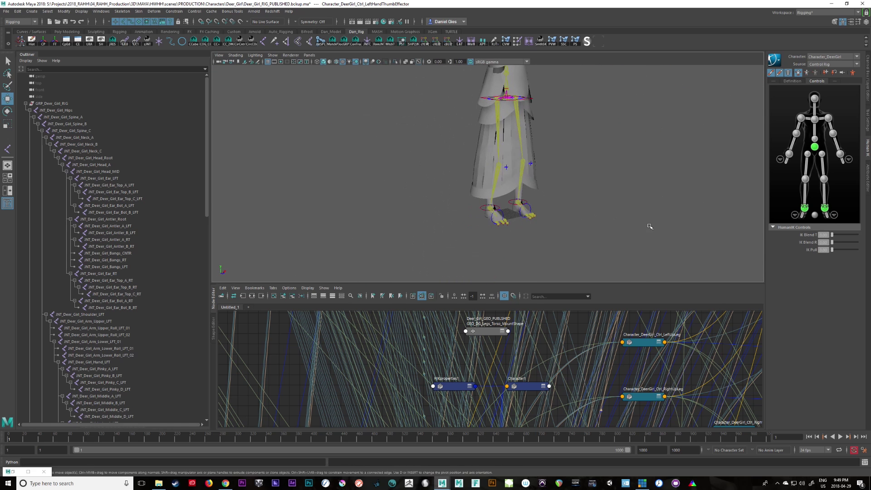
middle_click_drag(649, 228, 602, 192, "alt")
right_click_drag(491, 199, 671, 243, "alt")
left_click(826, 210)
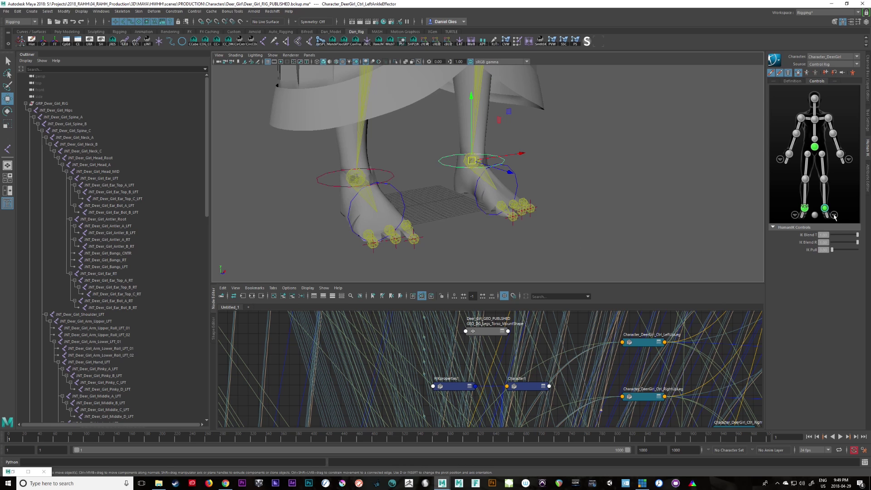
left_click(833, 214)
left_click(813, 155)
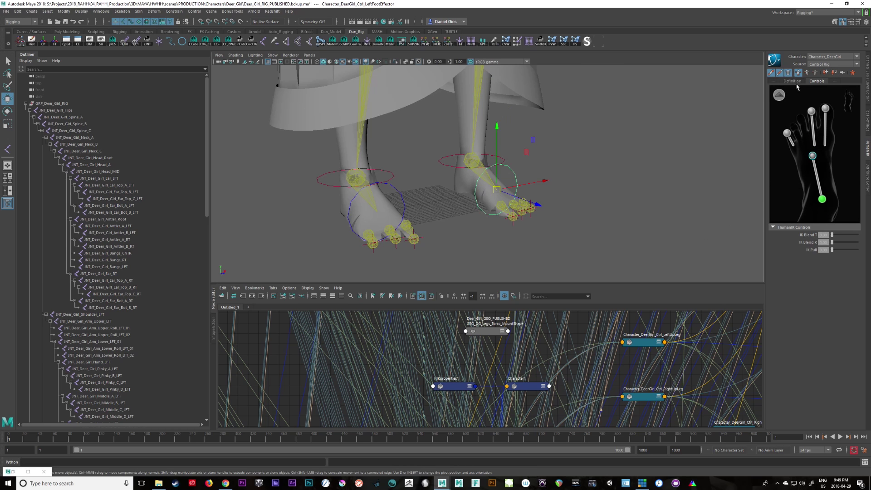
left_click(826, 72)
left_click(835, 73)
Try lifting the left ankle effector while the foot effector is pinned, check the pose, and clear the selection
left_click_drag(615, 219, 645, 215, "alt")
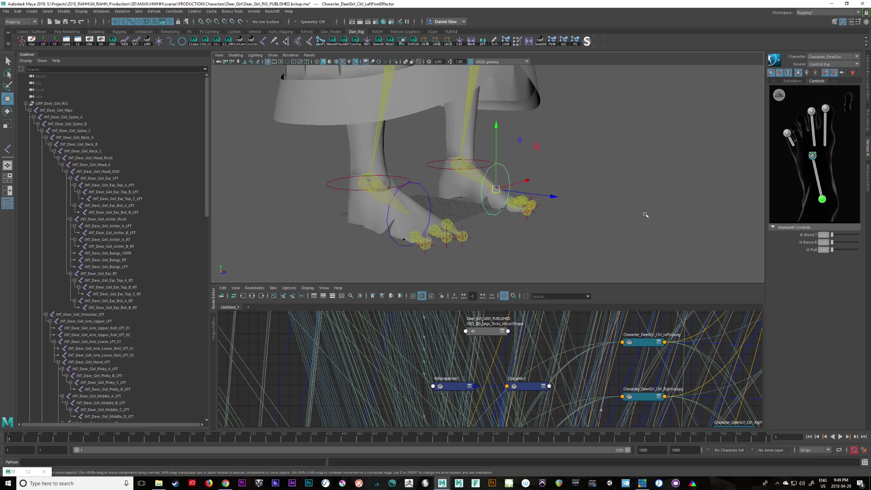
left_click(480, 160)
left_click_drag(460, 101, 468, 55)
right_click_drag(638, 159, 543, 165, "alt")
middle_click_drag(542, 165, 548, 227, "alt")
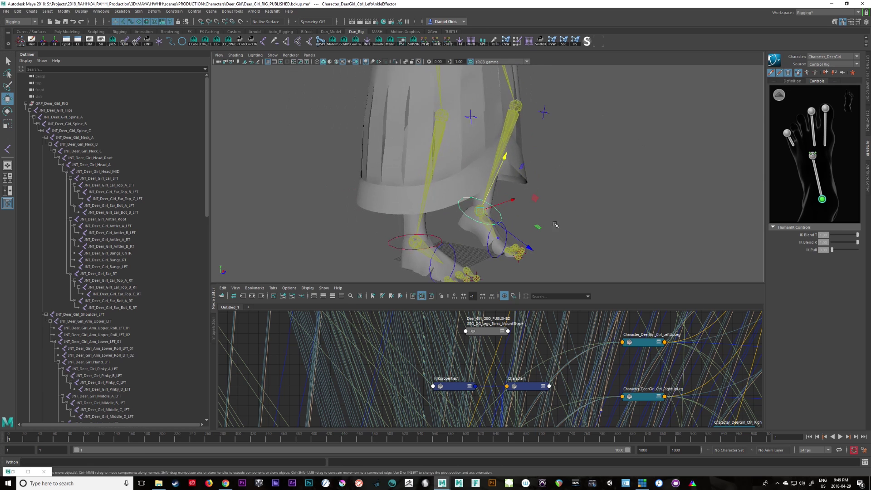
left_click_drag(581, 218, 604, 208, "alt")
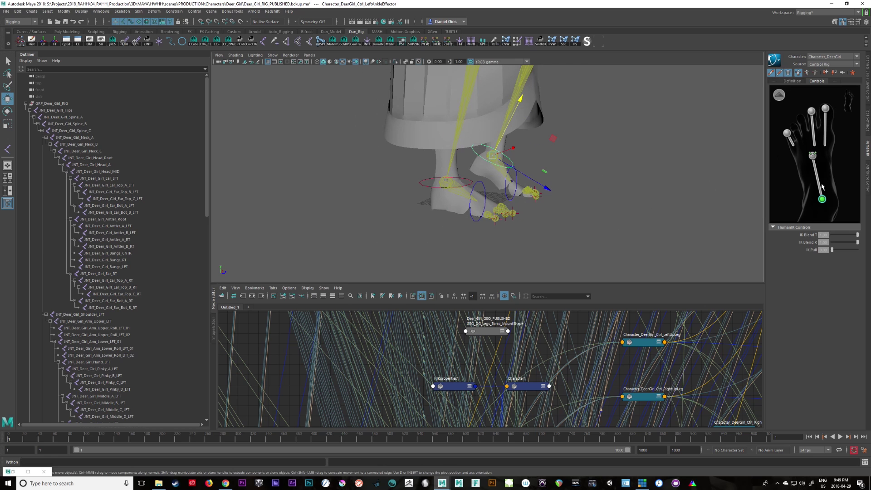
right_click_drag(572, 199, 387, 207, "alt")
middle_click_drag(388, 207, 439, 276, "alt")
left_click_drag(680, 227, 618, 239, "alt")
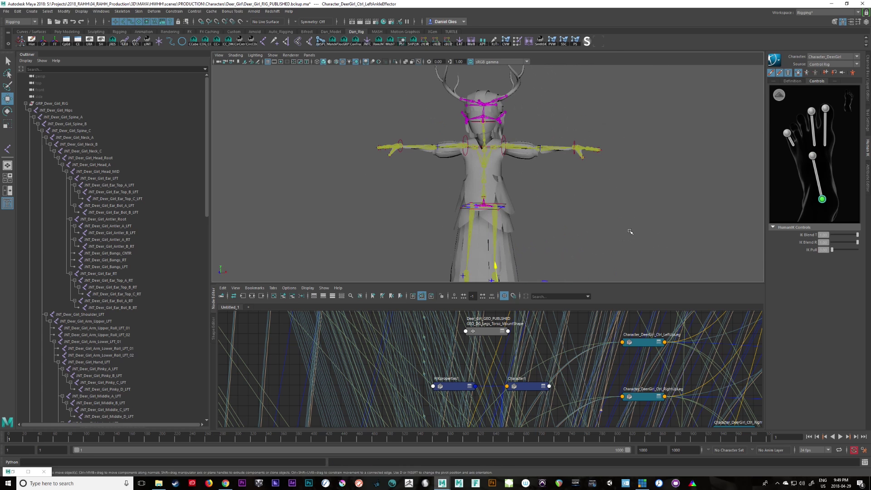
right_click_drag(618, 239, 609, 186, "alt")
left_click(561, 111)
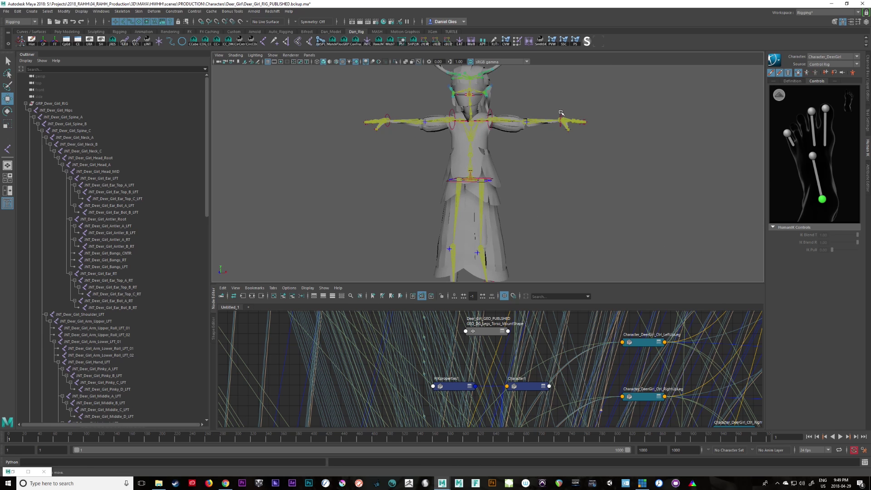
Undo the previous grouping and regroup the rig, geometry and control reference nodes with default options, placing the group pivot at the origin
key("ctrl+z")
key("ctrl+z")
key("ctrl+z")
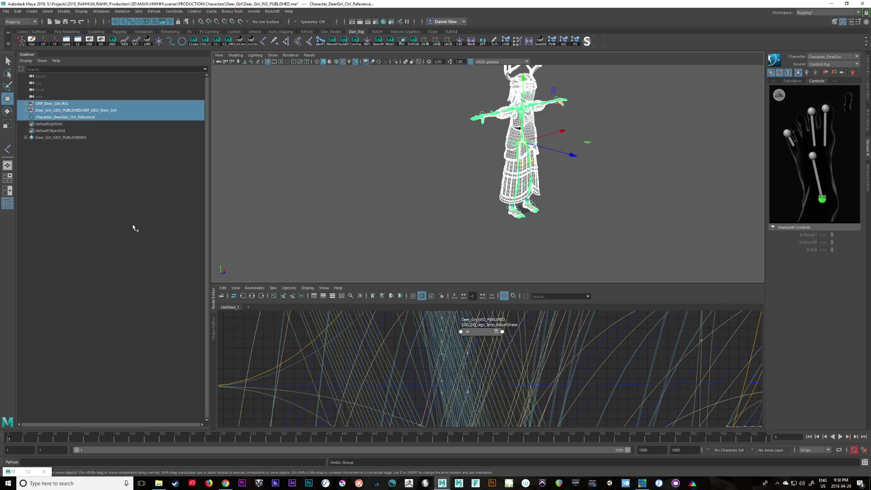
left_click(21, 12)
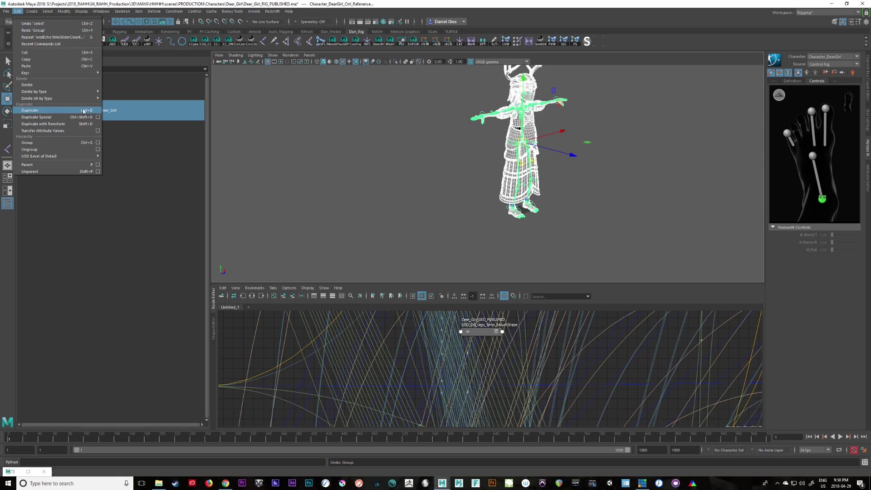
left_click(98, 142)
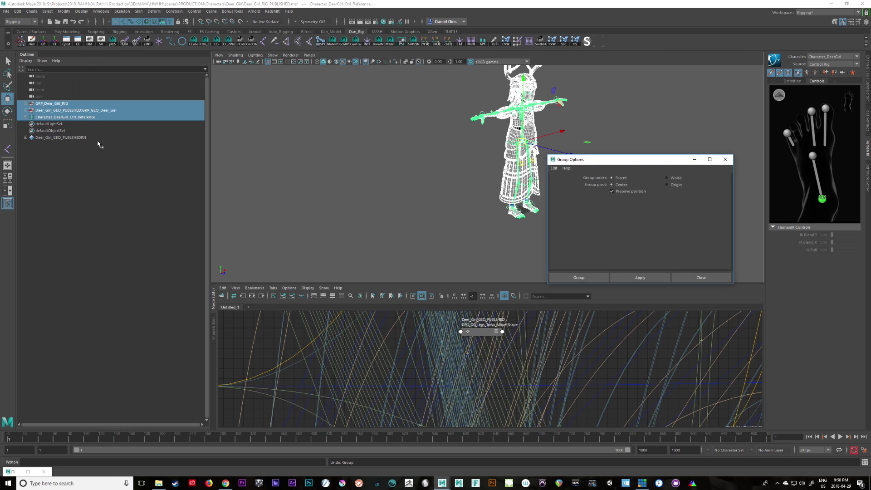
left_click(554, 168)
left_click(572, 182)
left_click(638, 278)
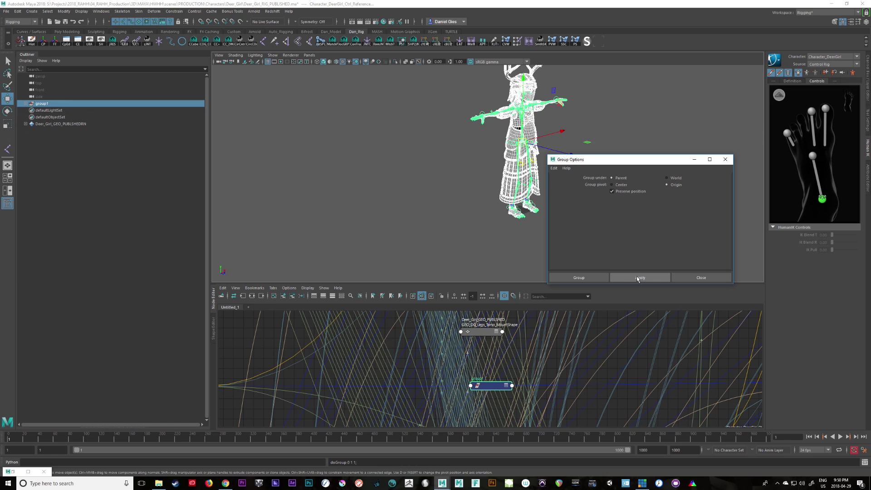
left_click(684, 276)
left_click_drag(552, 235, 535, 233, "alt")
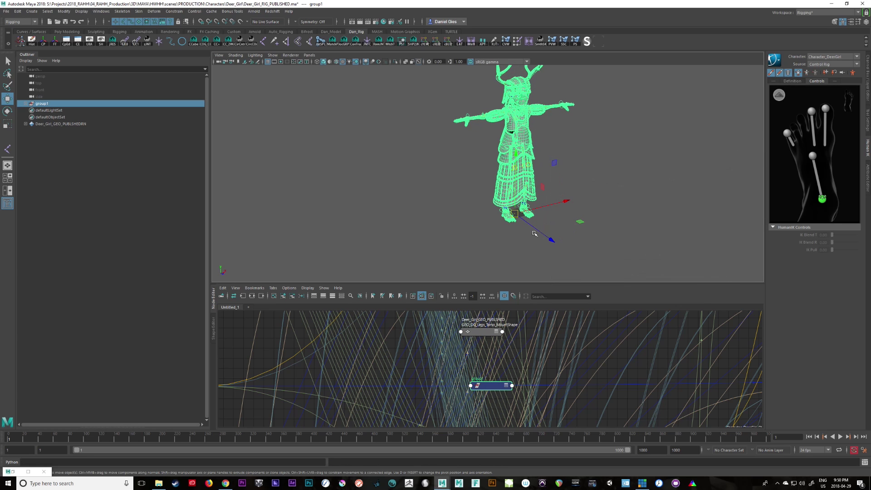
Rename the new group as GRP_DeerGirl
double_click(44, 104)
type("DeerGirl")
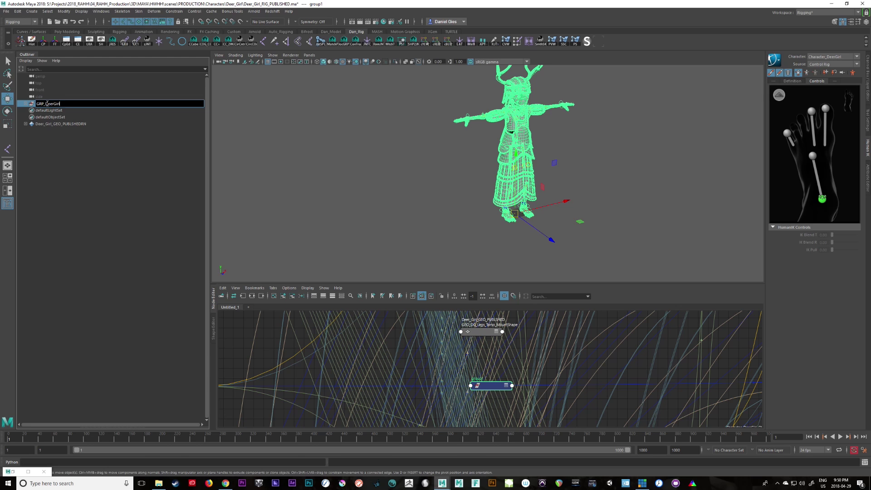
key("Return")
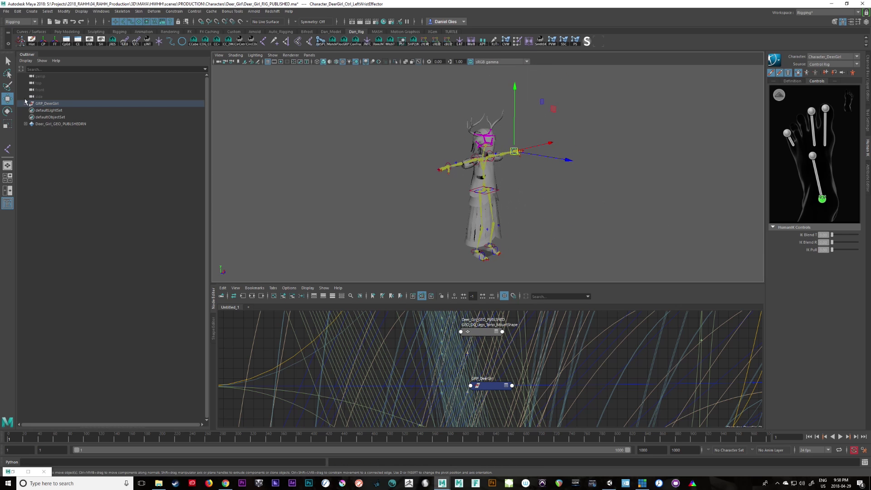
Select the GRP_DeerGirl group and open the Game Exporter
left_click(26, 103)
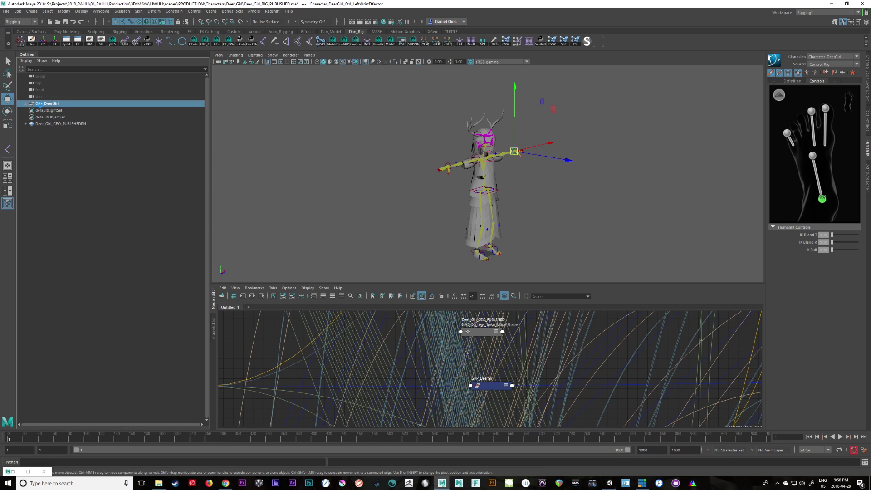
left_click(6, 11)
left_click(70, 117)
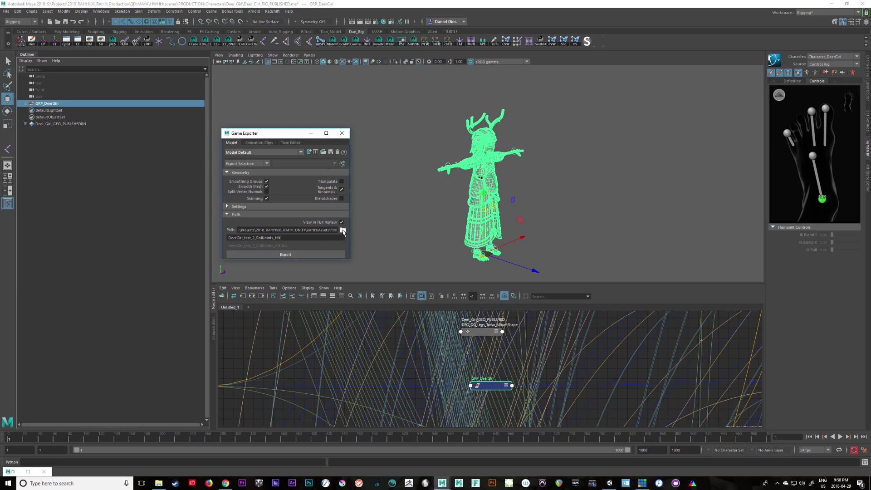
Set the export path to the Unity project's folder 06_RAHH_UNITY/RAHH/Assets/FBX_Models/Characters
left_click(342, 230)
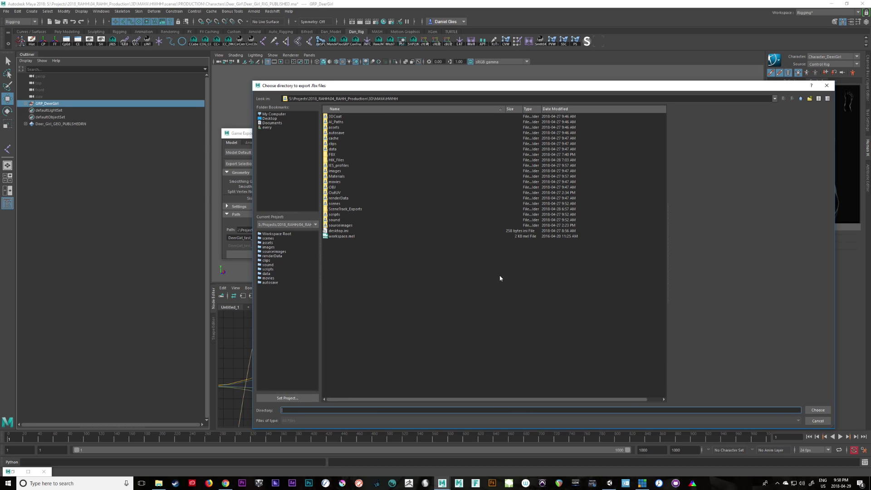
left_click(801, 99)
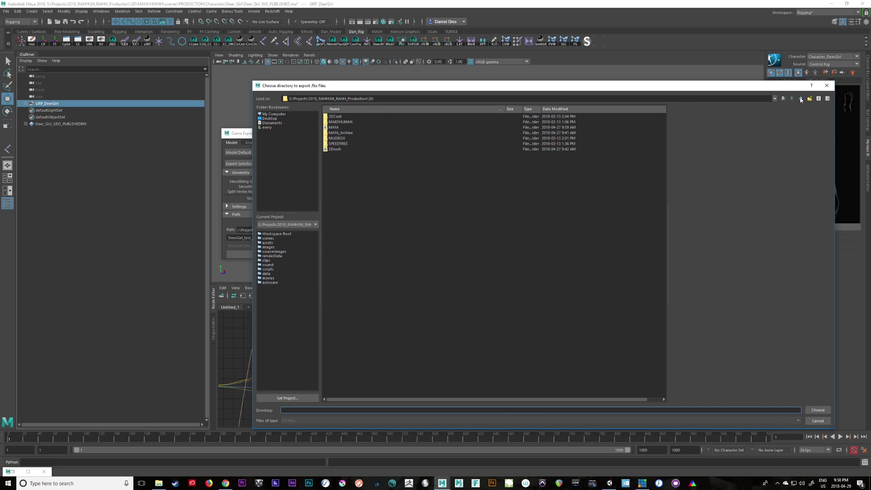
left_click(800, 99)
left_click(800, 98)
left_click(801, 99)
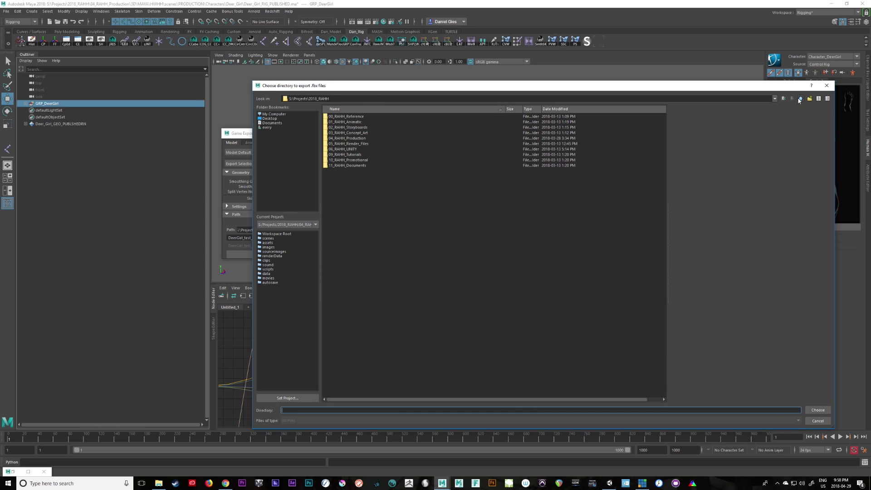
double_click(349, 149)
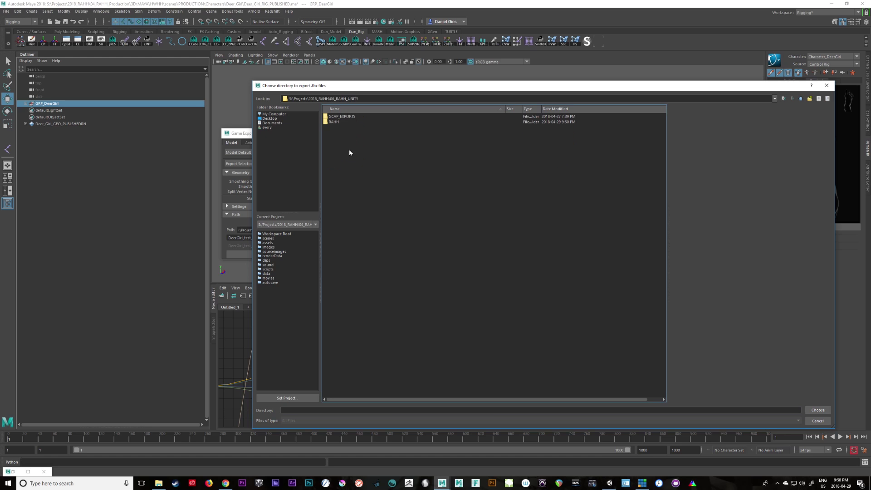
double_click(339, 123)
double_click(338, 121)
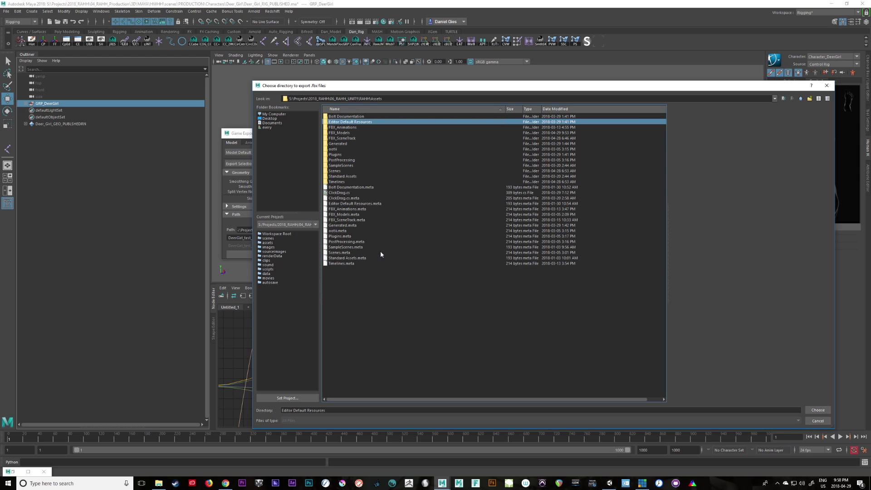
double_click(349, 133)
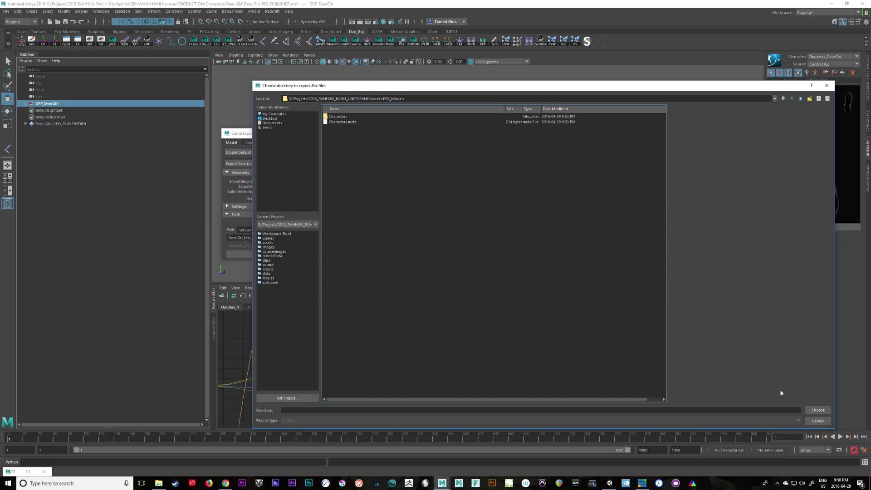
double_click(335, 117)
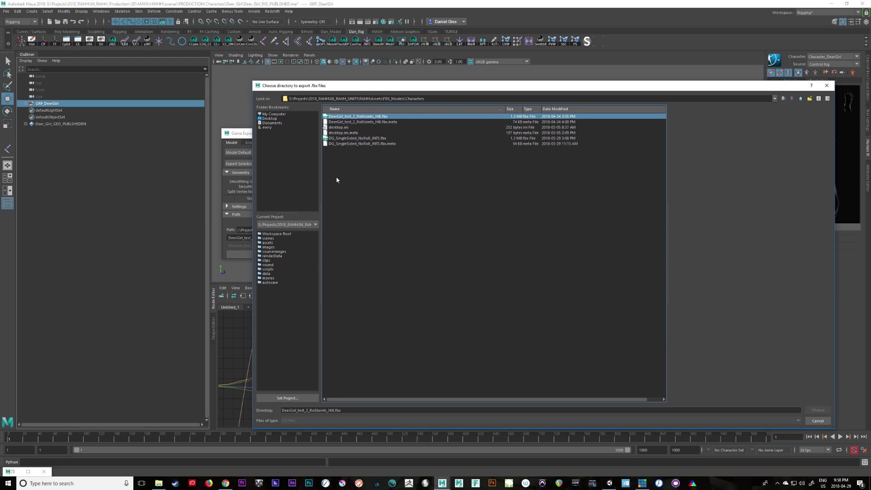
left_click(801, 99)
left_click(331, 117)
left_click(818, 410)
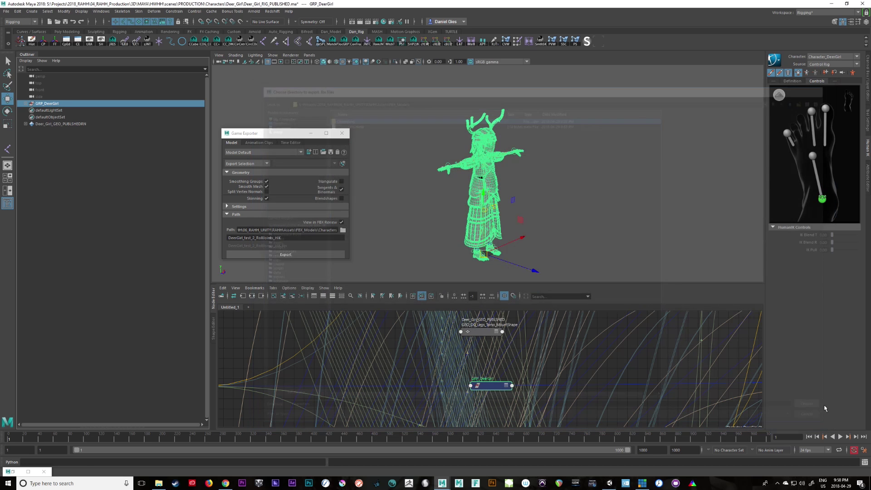
Name the export file Deer_Girl_HIK, export the selected group as FBX, and inspect the exported model in FBX Review
type("Deer_Girl")
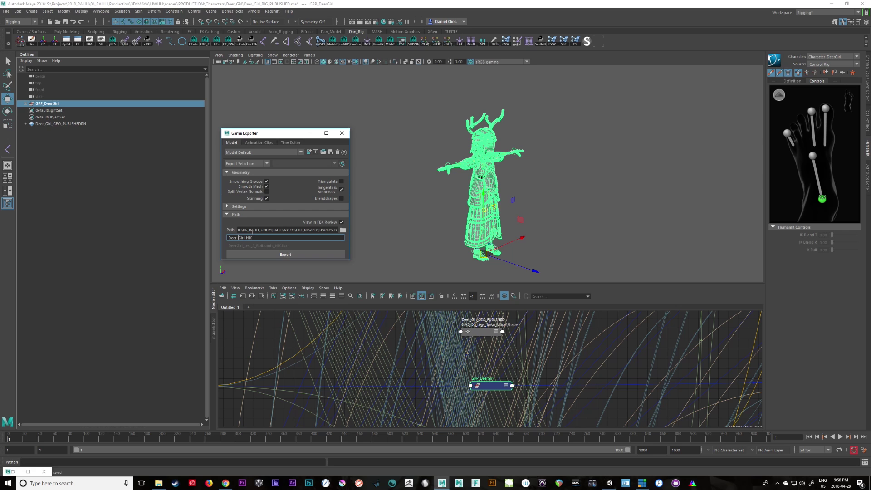
left_click(228, 206)
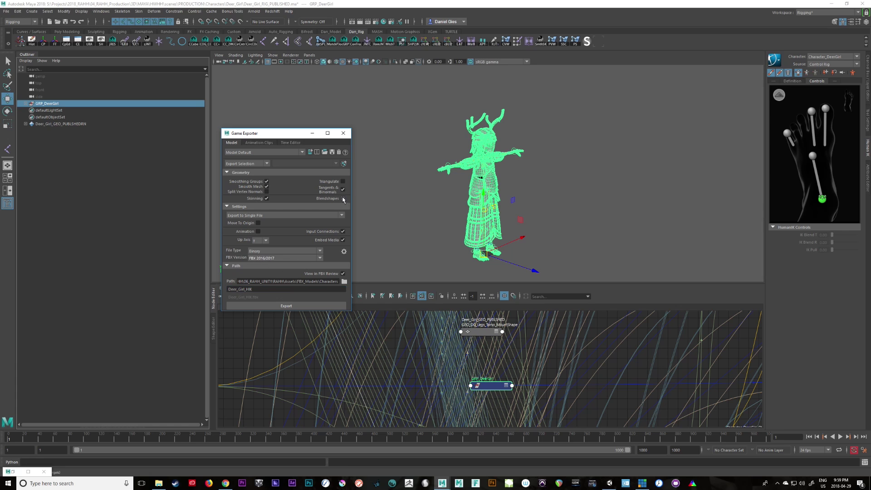
left_click(329, 306)
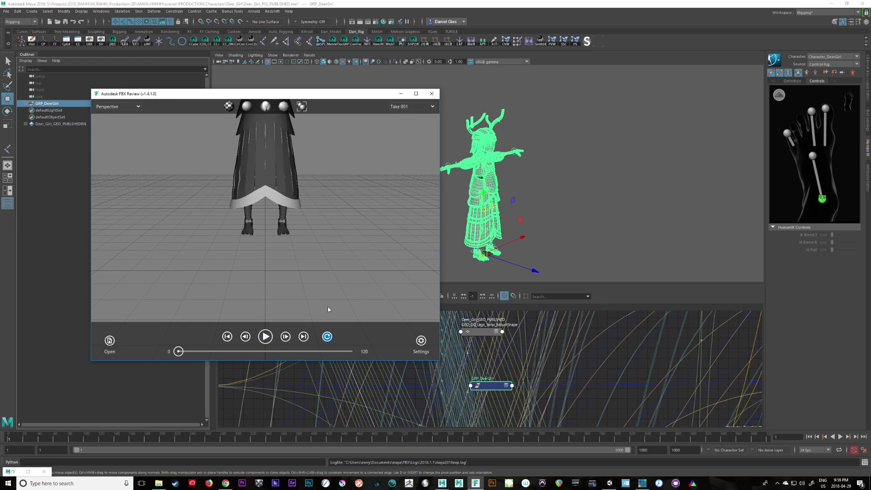
left_click_drag(328, 307, 280, 292)
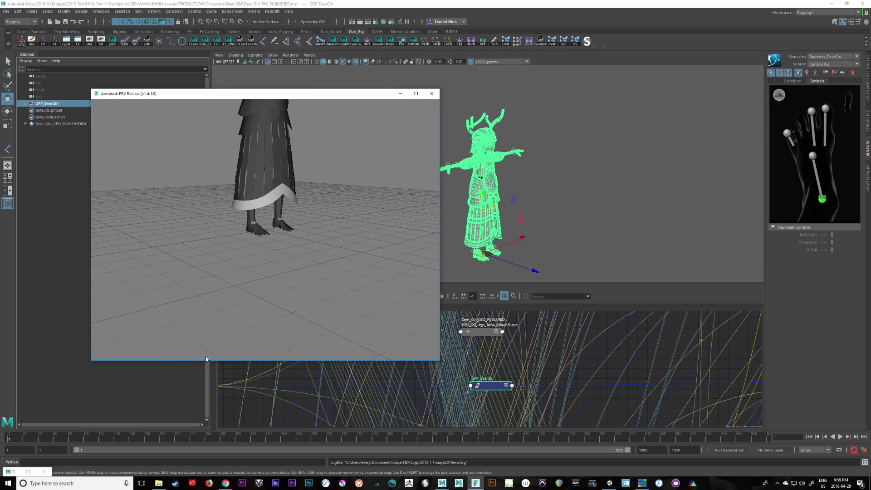